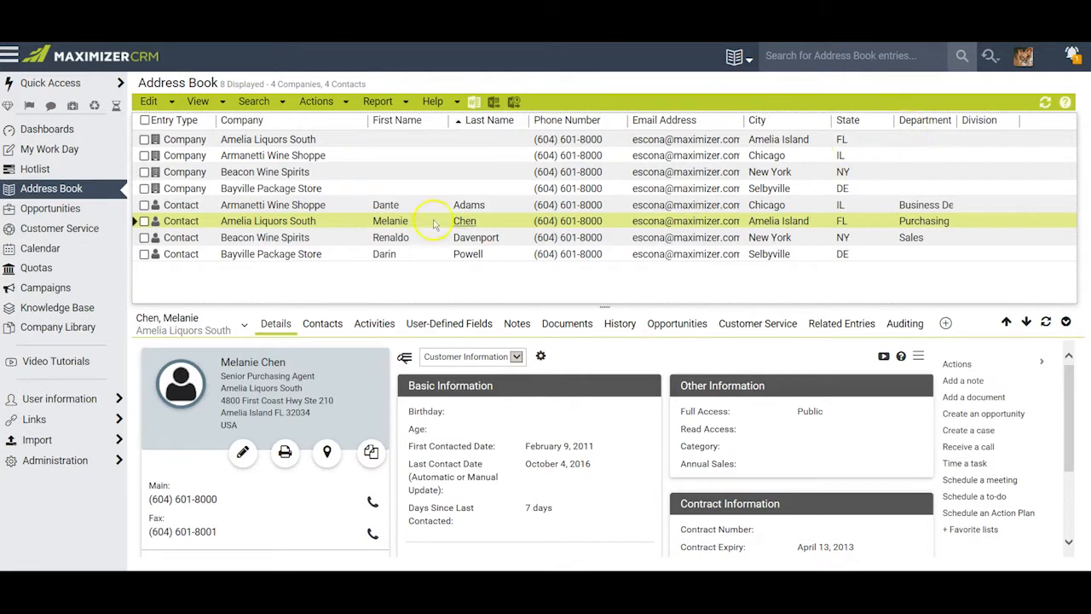
Step: Open the properties of the Public Address Book View column setup
left_click(197, 102)
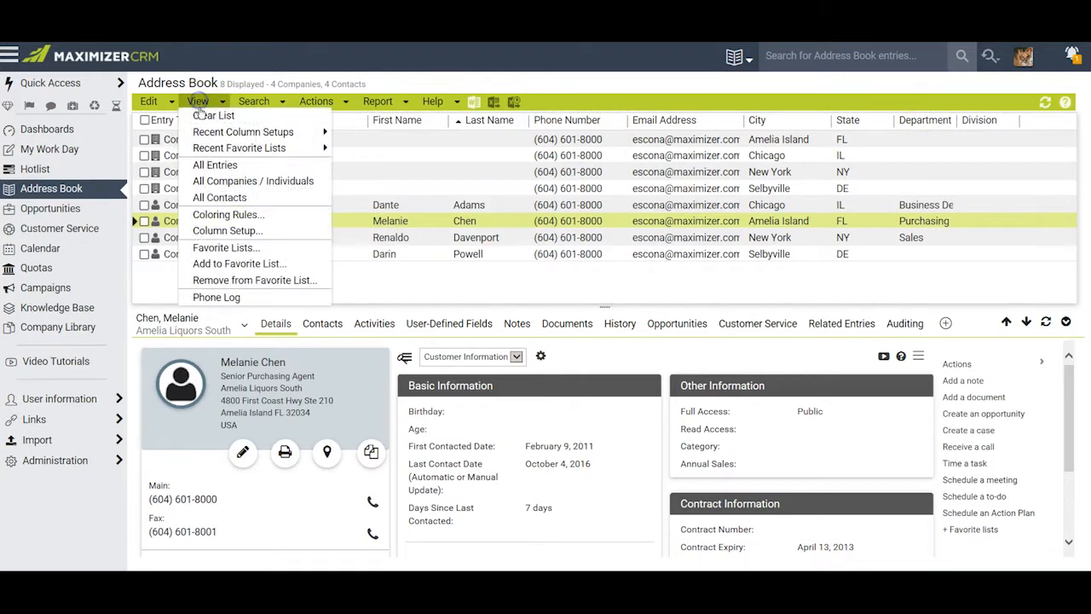
left_click(219, 231)
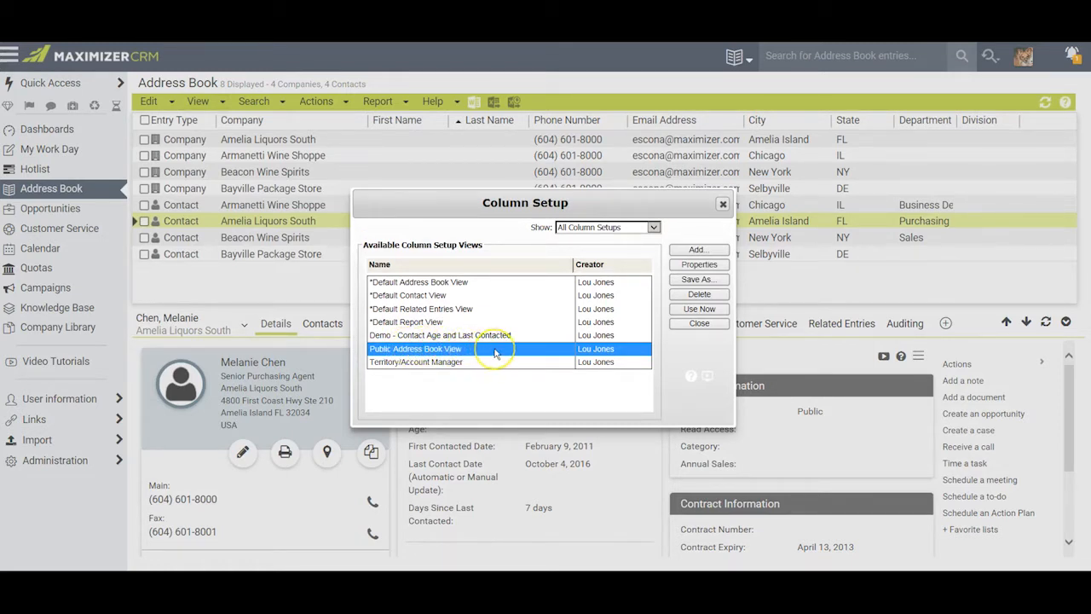
left_click(697, 265)
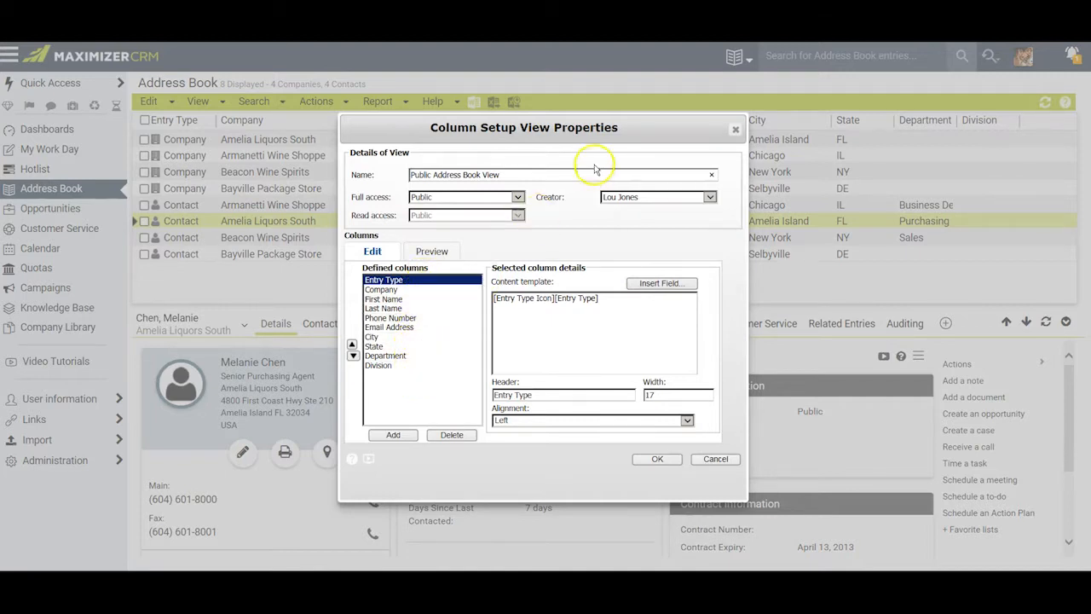
Step: Examine the view's name and the users and groups available for its full access
left_click_drag(633, 136, 634, 167)
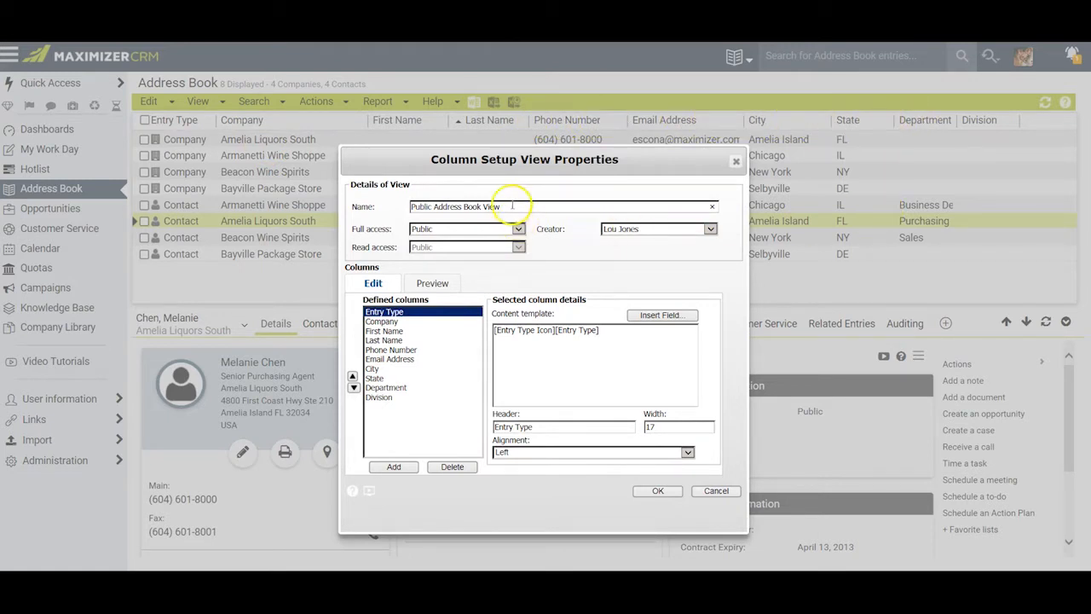
left_click_drag(511, 206, 394, 206)
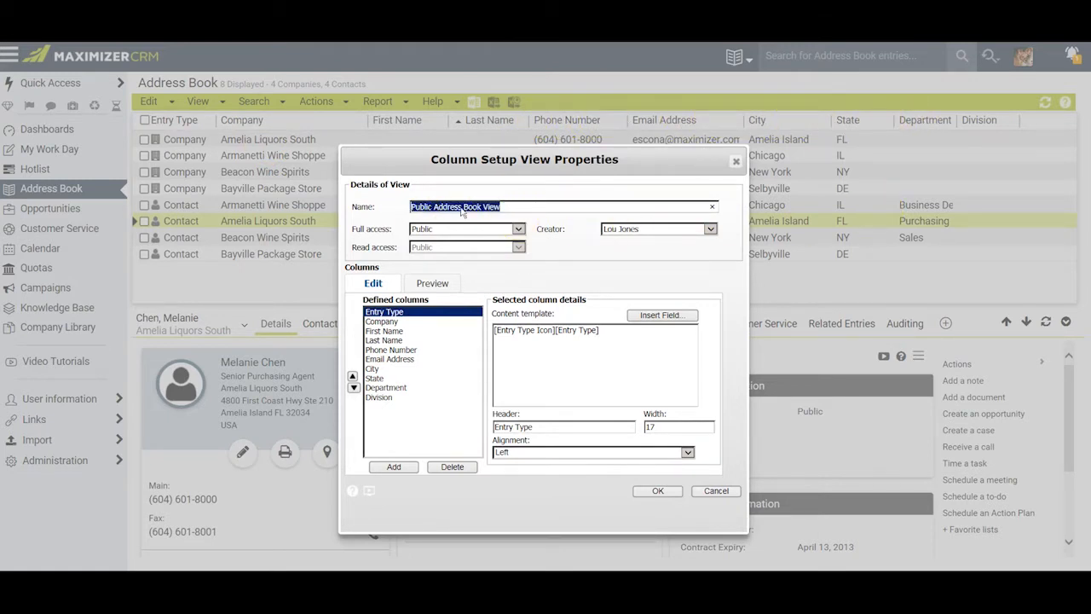
left_click(511, 206)
left_click(517, 229)
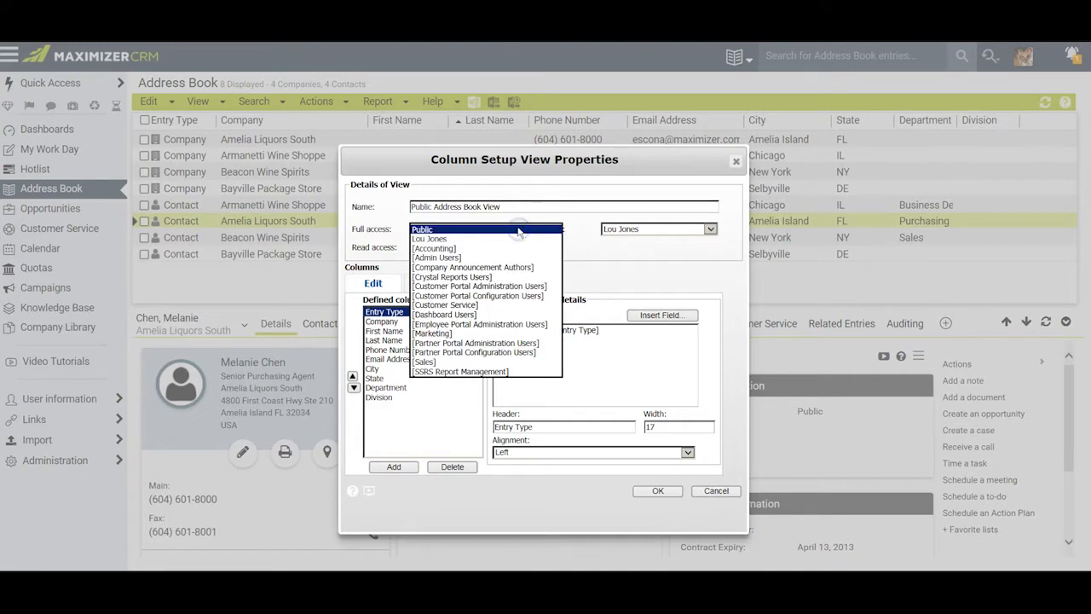
left_click(517, 229)
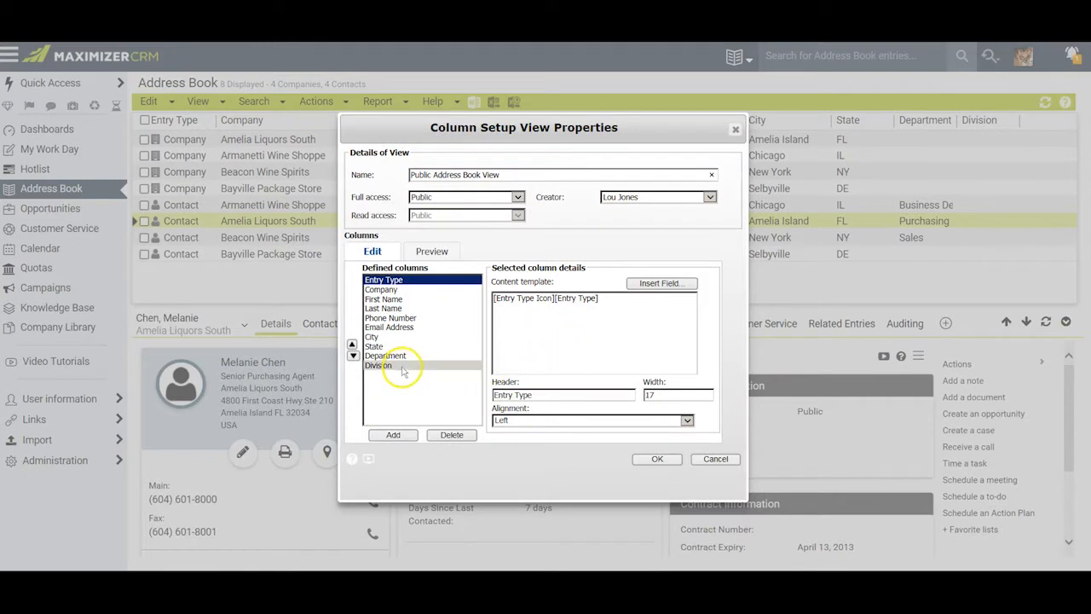
Step: Delete the Division and Department columns from the Public Address Book View
left_click(403, 368)
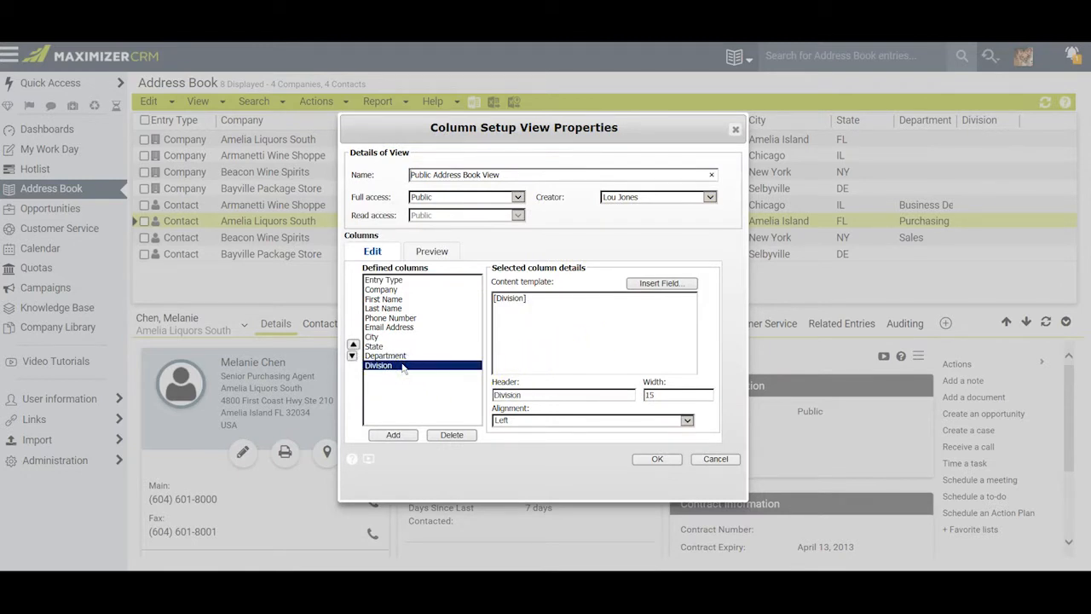
left_click(448, 433)
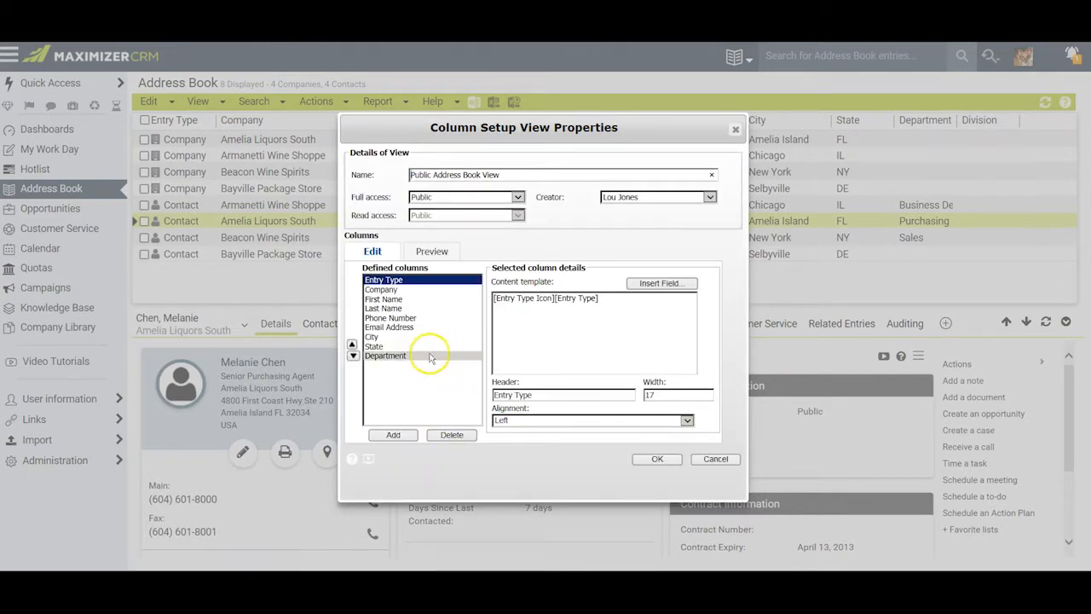
left_click(417, 358)
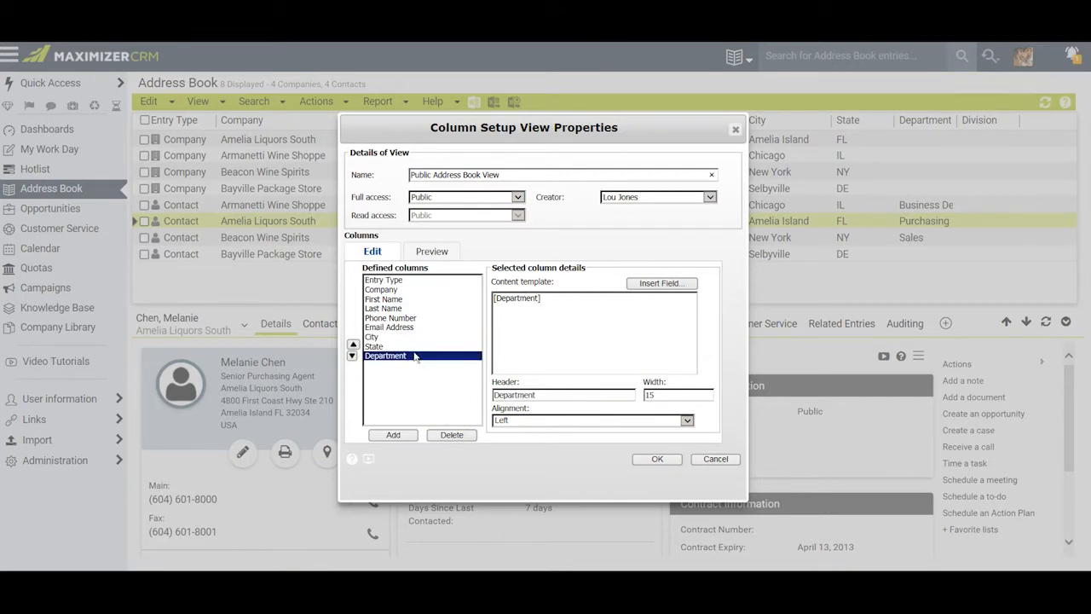
left_click(449, 436)
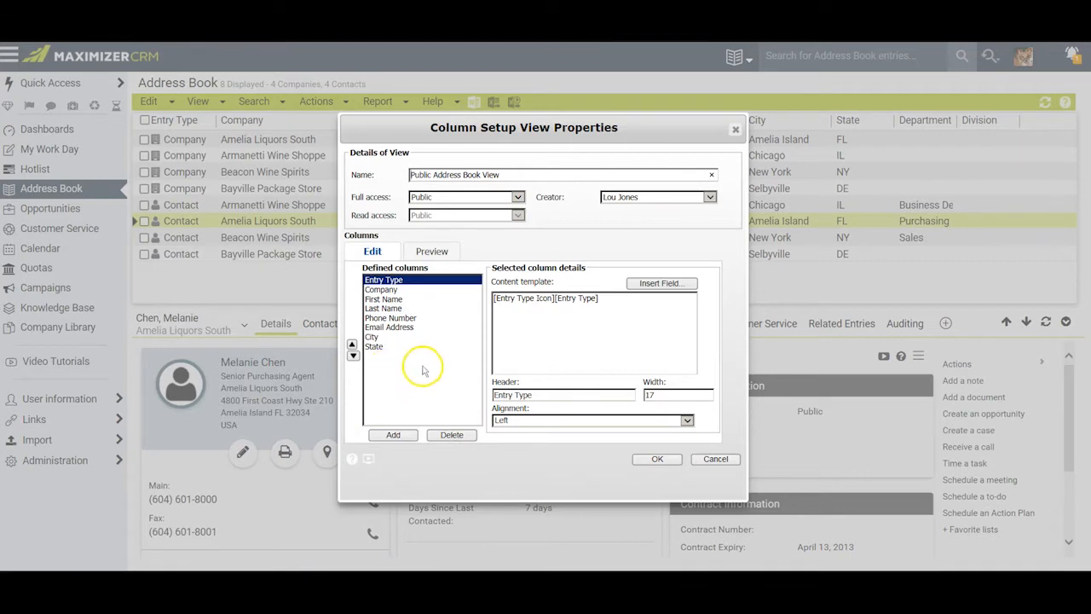
Step: Add a column containing the basic Account Manager field and set its width to 30
left_click(393, 436)
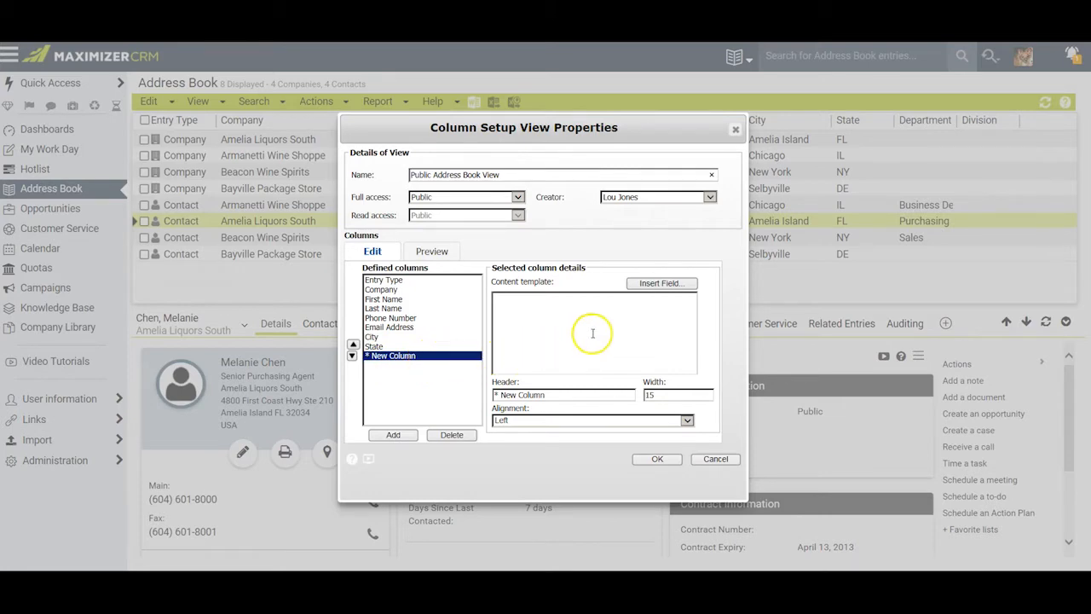
left_click(665, 283)
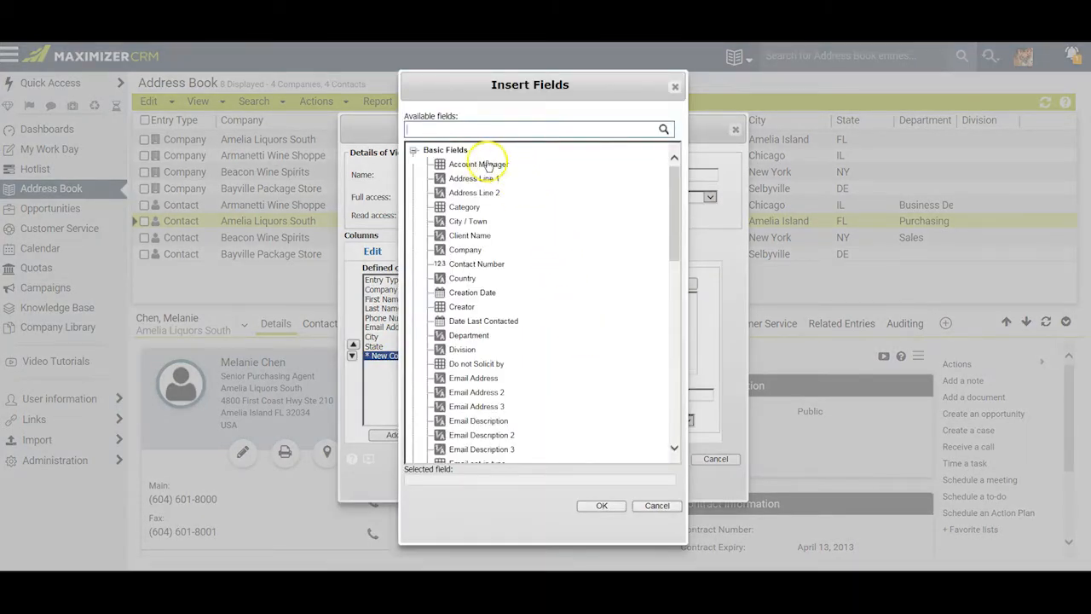
left_click(480, 165)
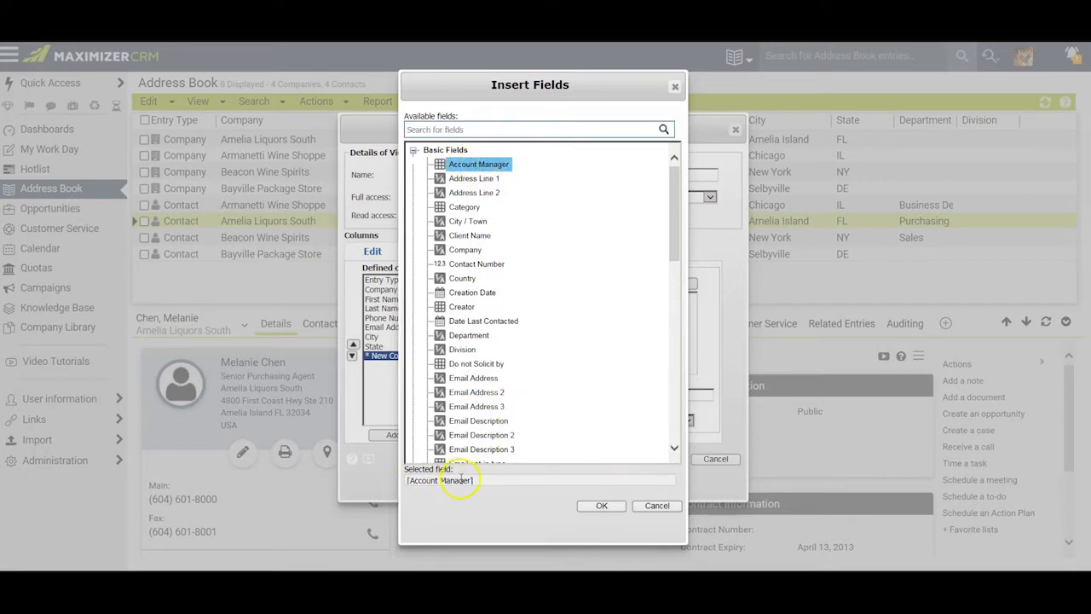
left_click(599, 507)
double_click(649, 394)
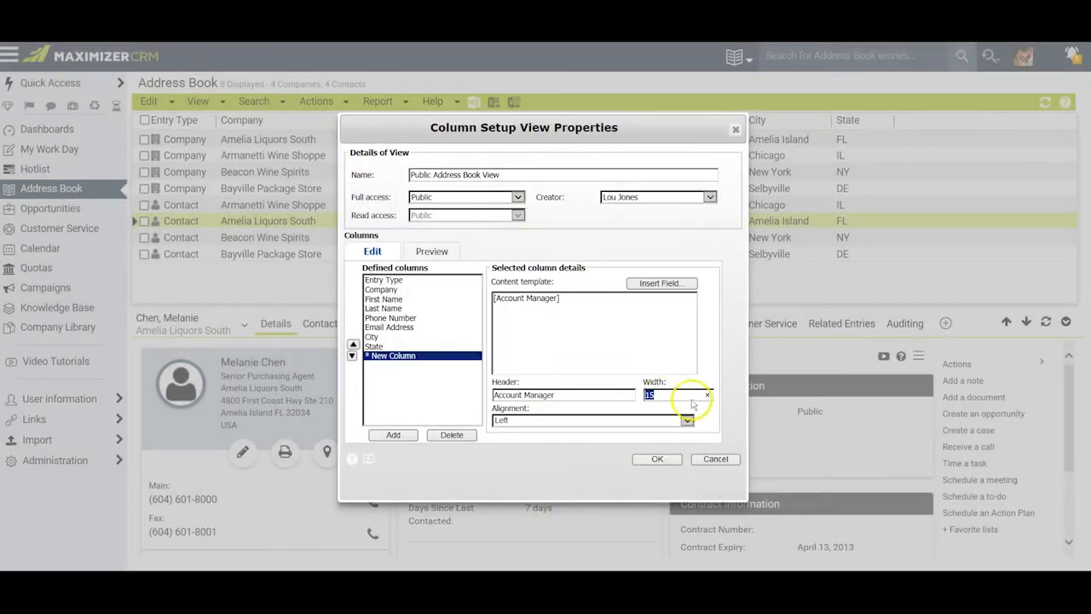
type("30")
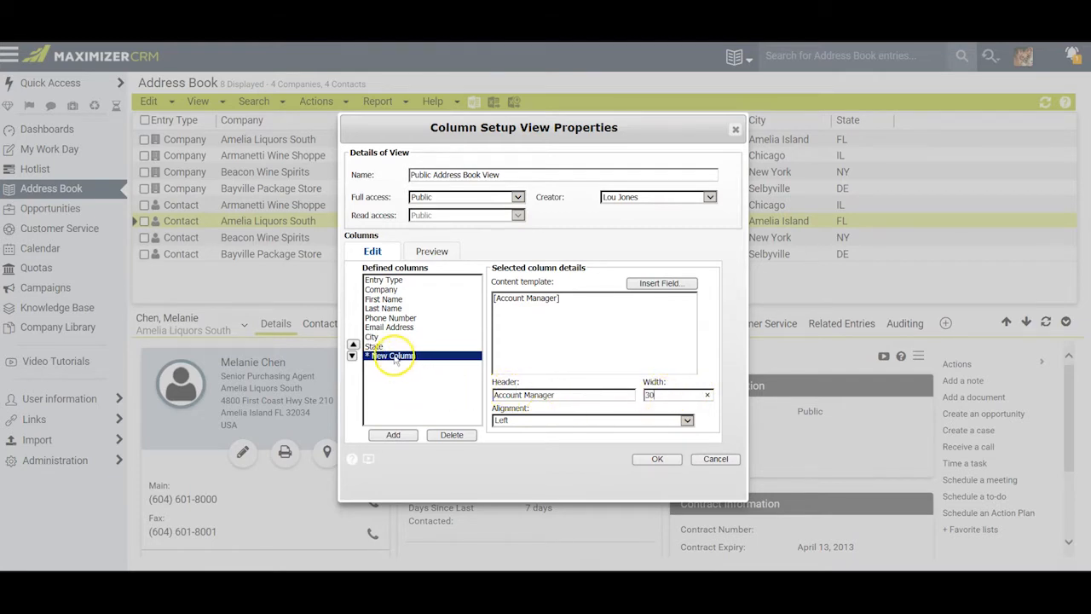
Step: Move the Account Manager column up to directly before Phone Number, save the view and apply it to the address book list
left_click(353, 346)
left_click(353, 345)
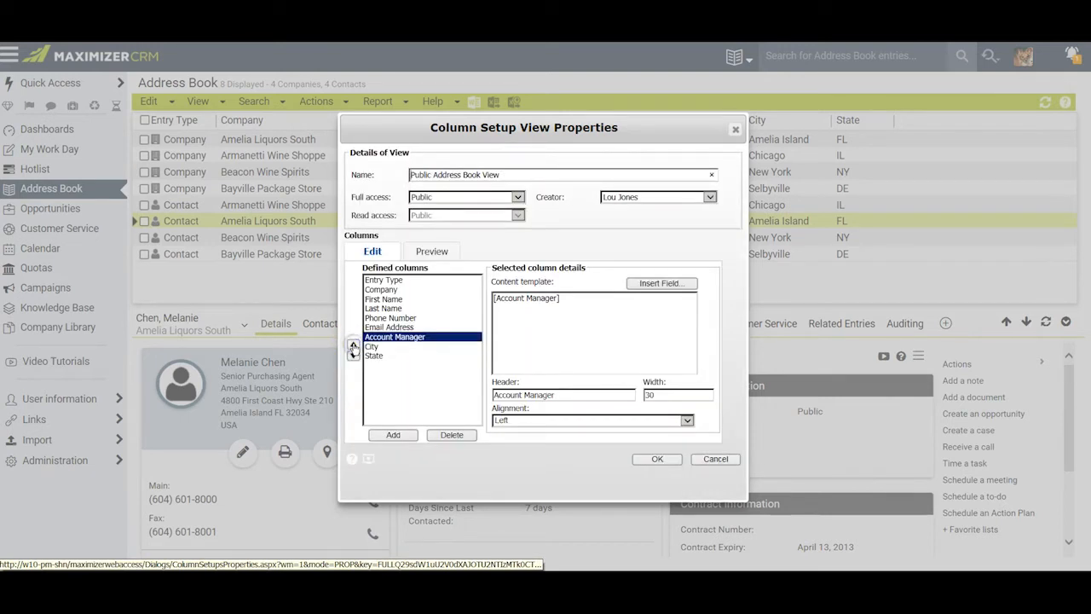
left_click(353, 345)
left_click(353, 345)
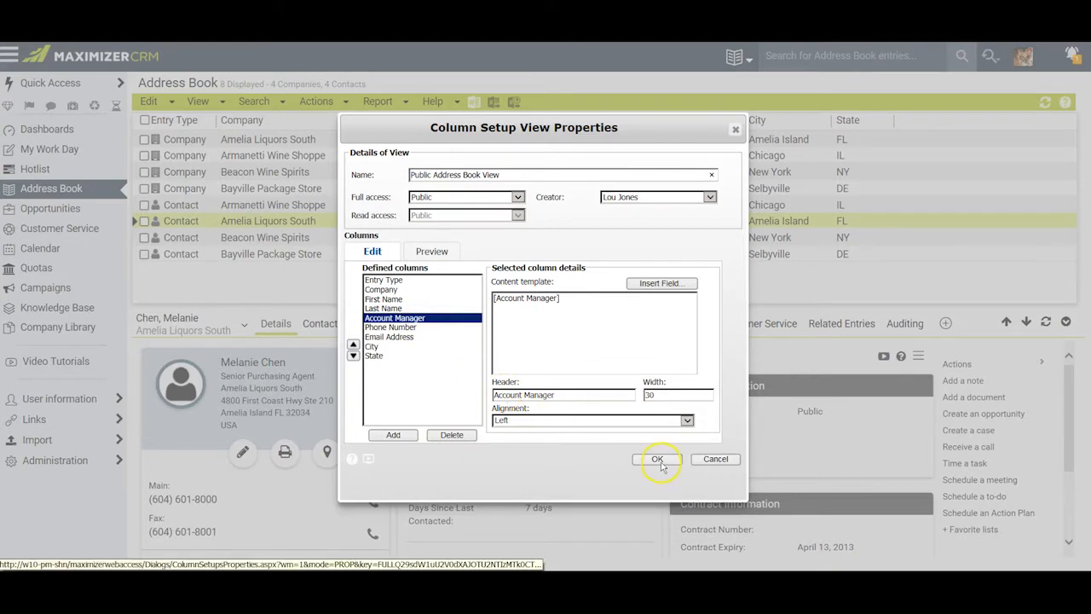
left_click(636, 458)
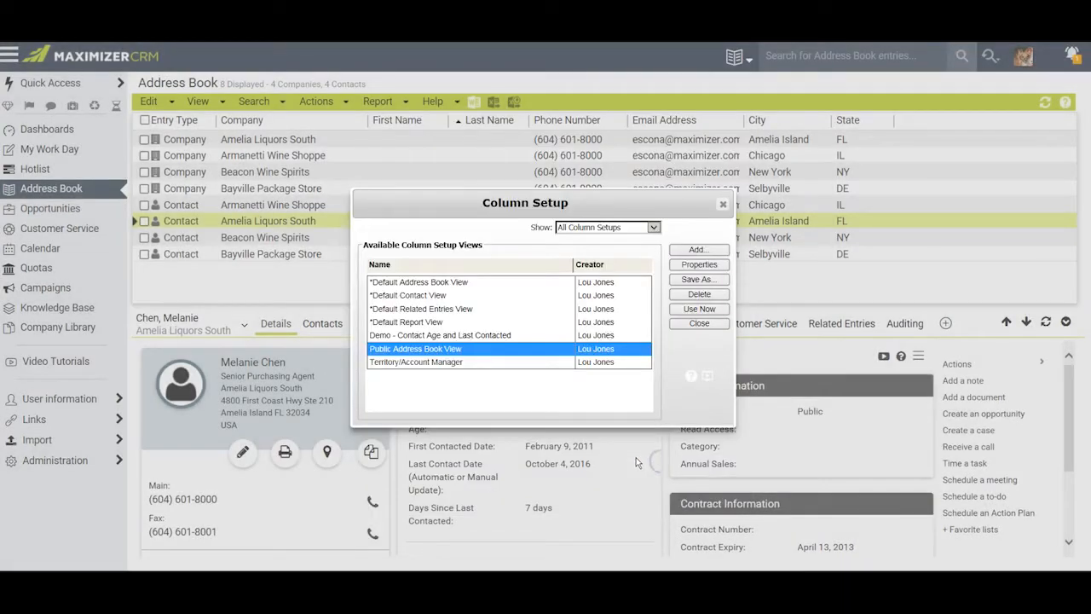
left_click(690, 310)
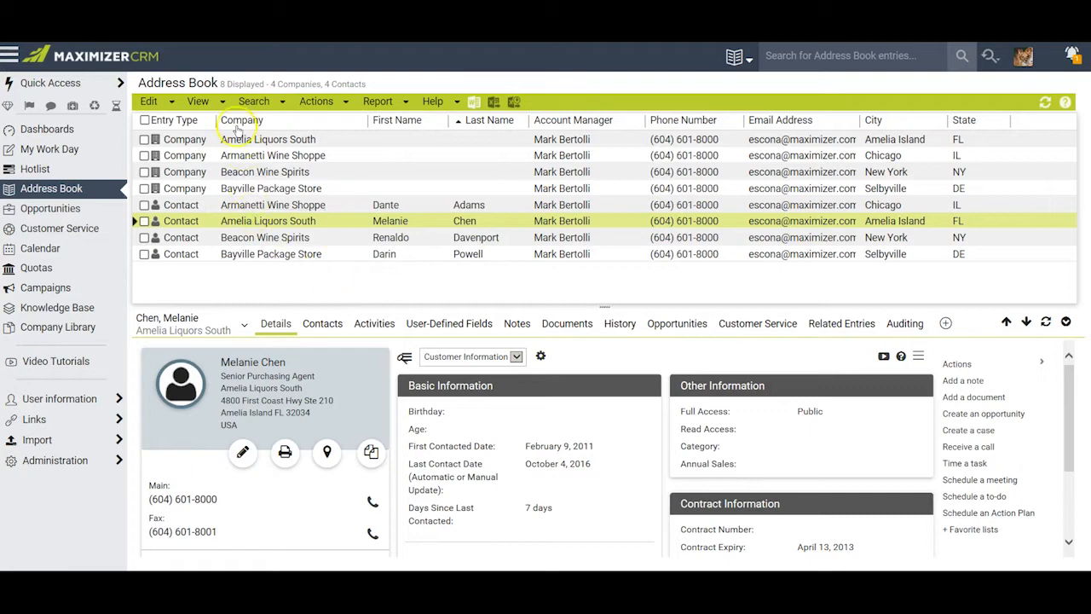
Step: Save a copy of the Public Address Book View column setup under the name My View
left_click(204, 102)
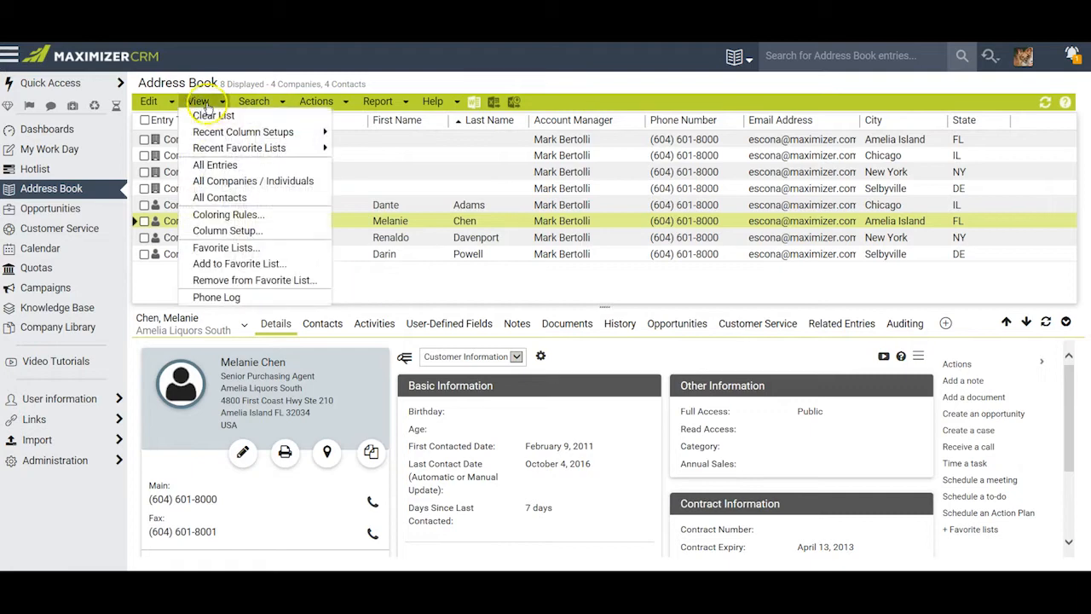
left_click(227, 230)
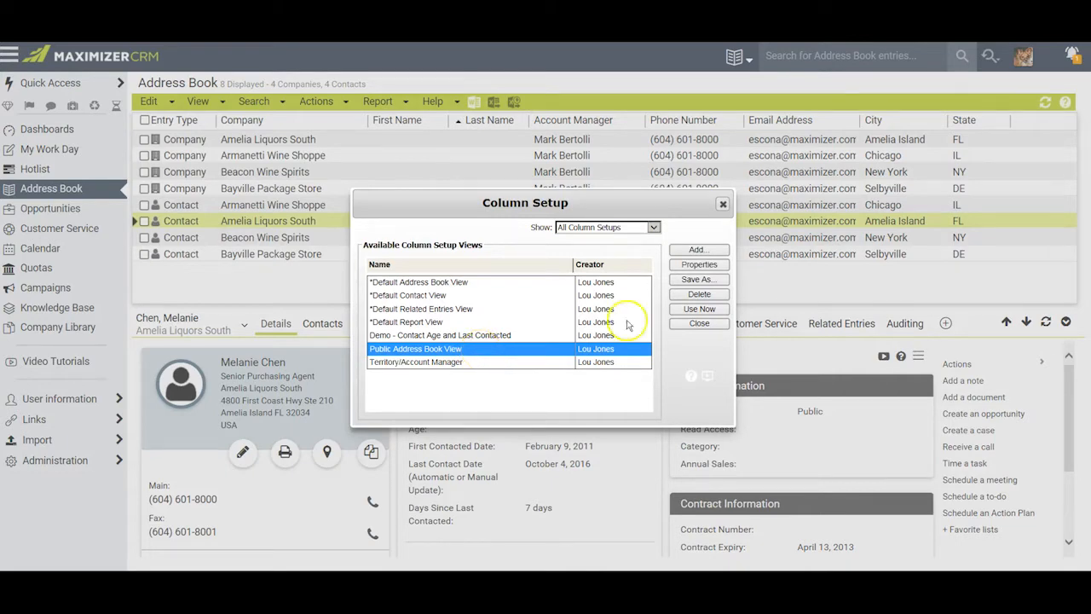
left_click(694, 281)
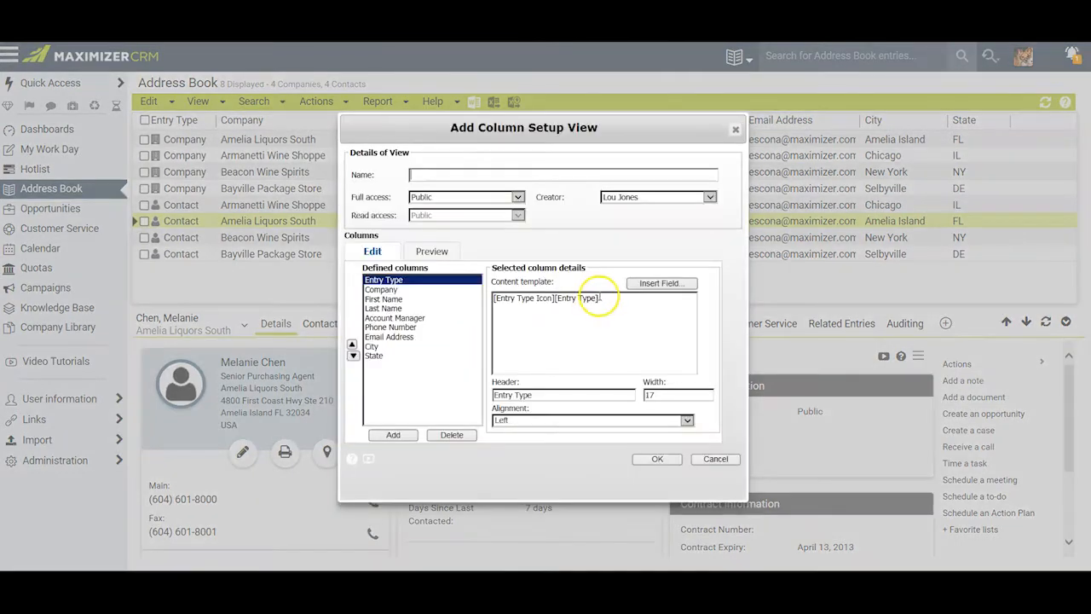
left_click(426, 176)
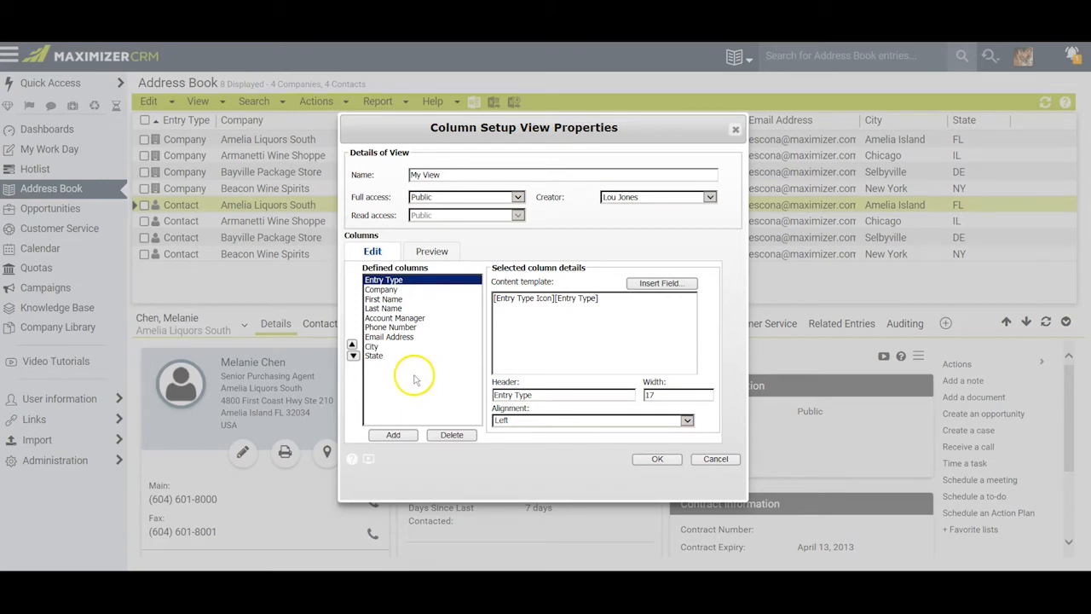
Step: Add a column with the user-defined Customer Interests field to My View, save it and apply the view to the list
left_click(395, 434)
left_click(669, 283)
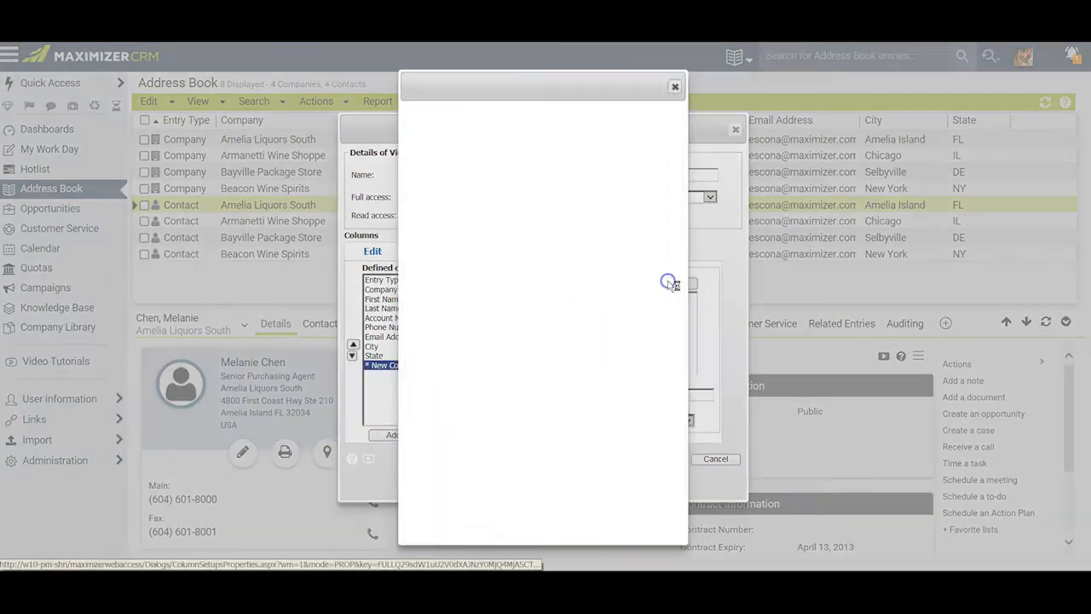
left_click(414, 151)
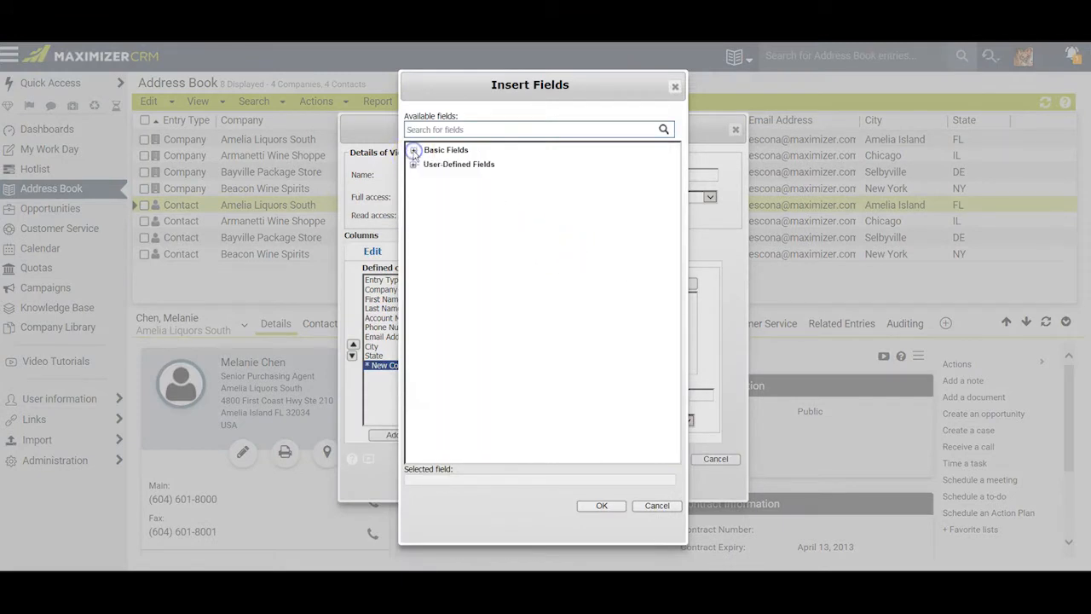
left_click(412, 164)
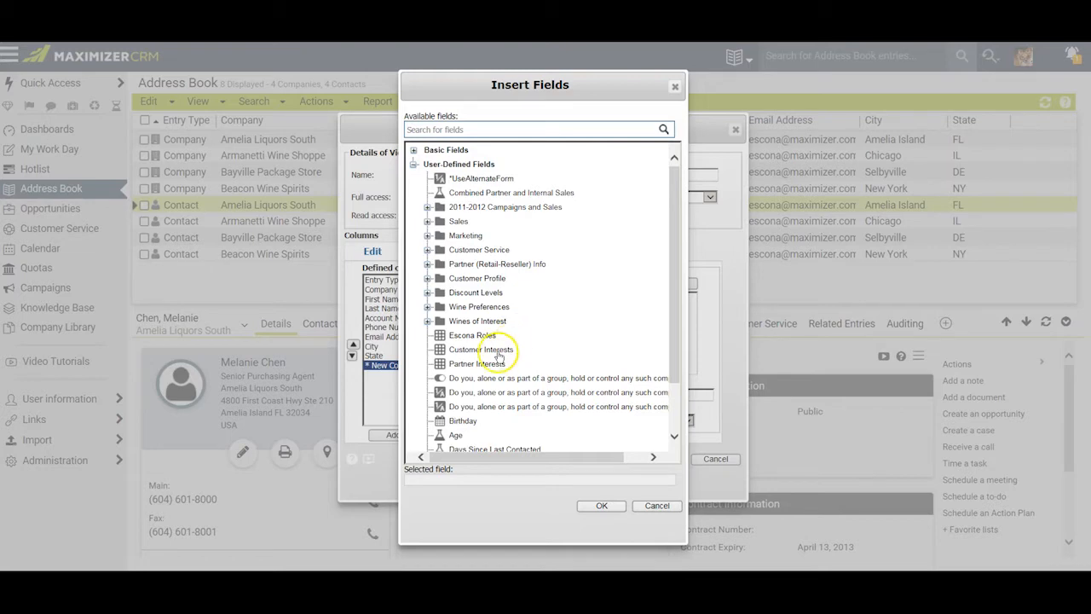
left_click(497, 350)
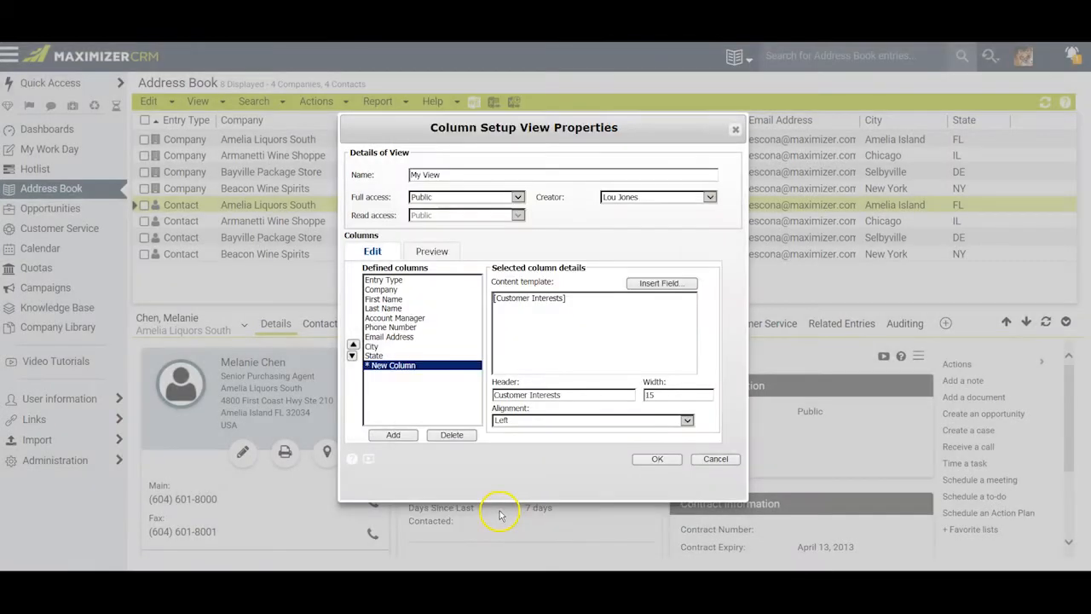
left_click(654, 458)
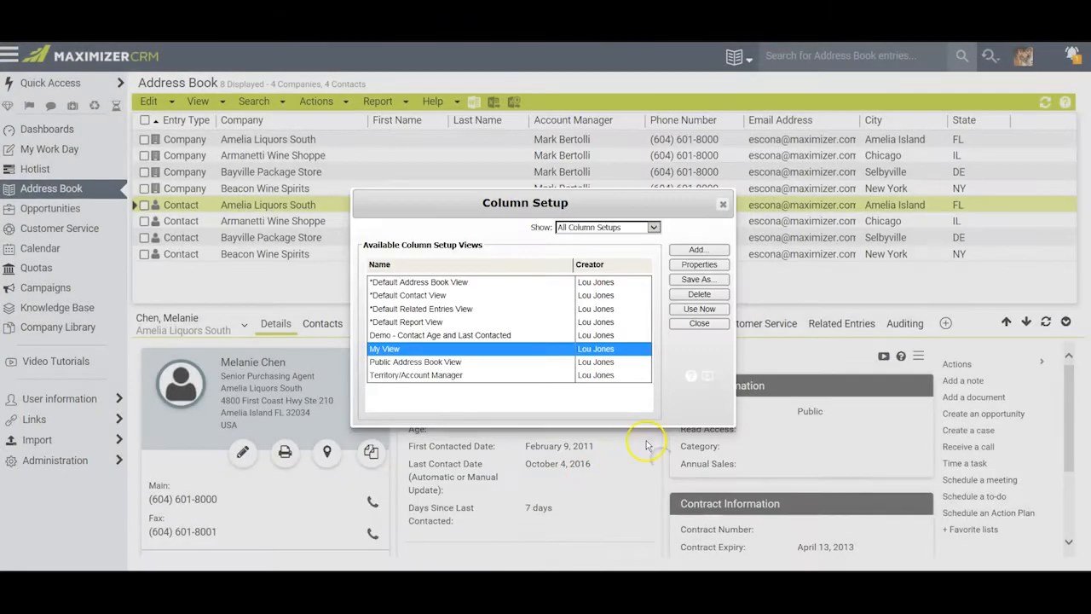
left_click(700, 309)
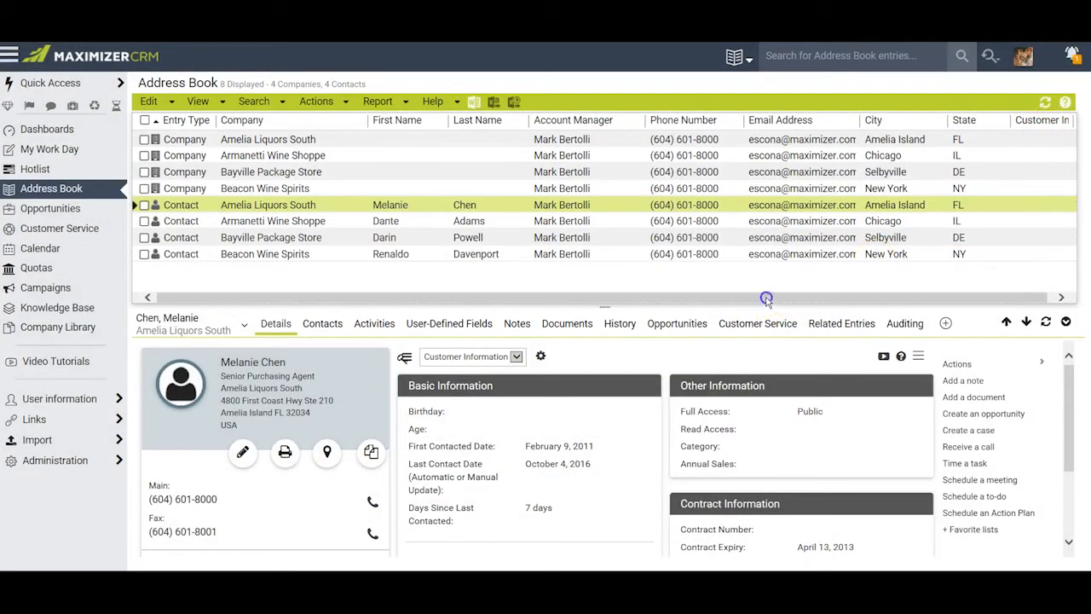
left_click_drag(767, 297, 876, 297)
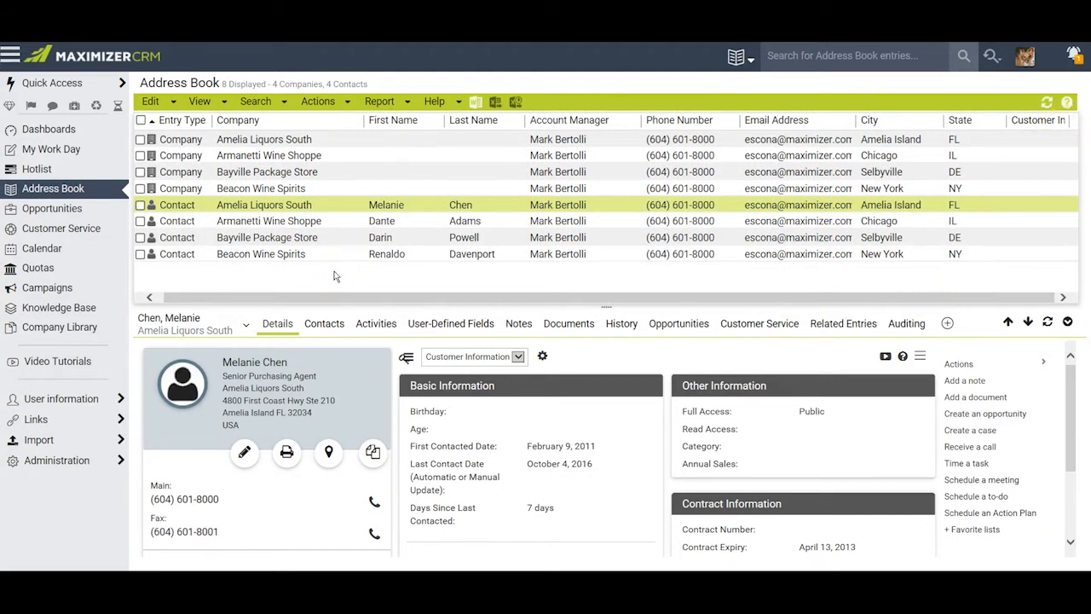
Step: Start a new column setup view for the address book and name it Test
left_click(201, 102)
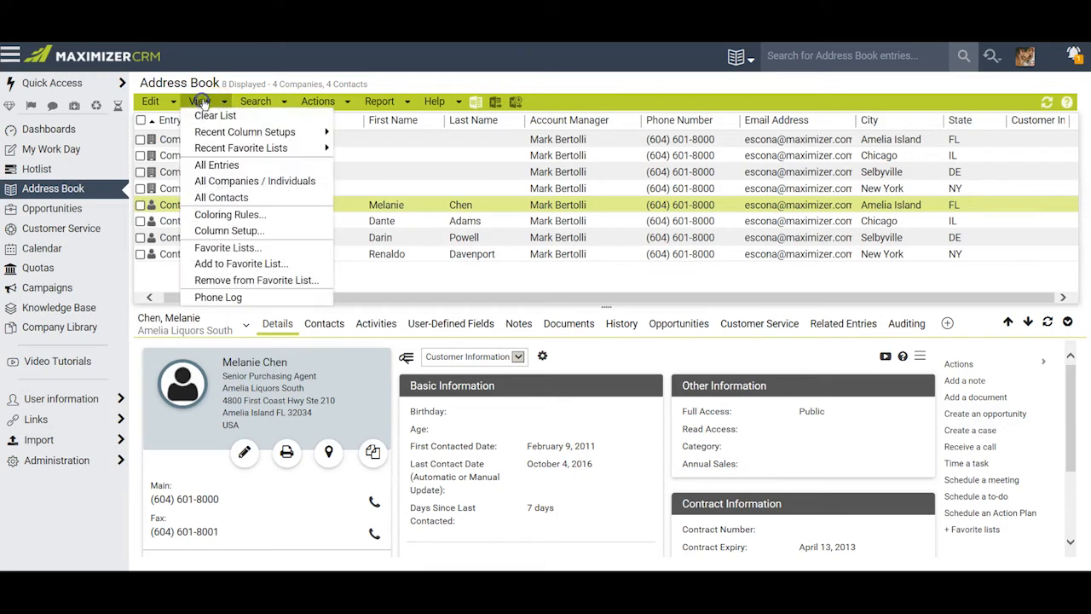
left_click(218, 230)
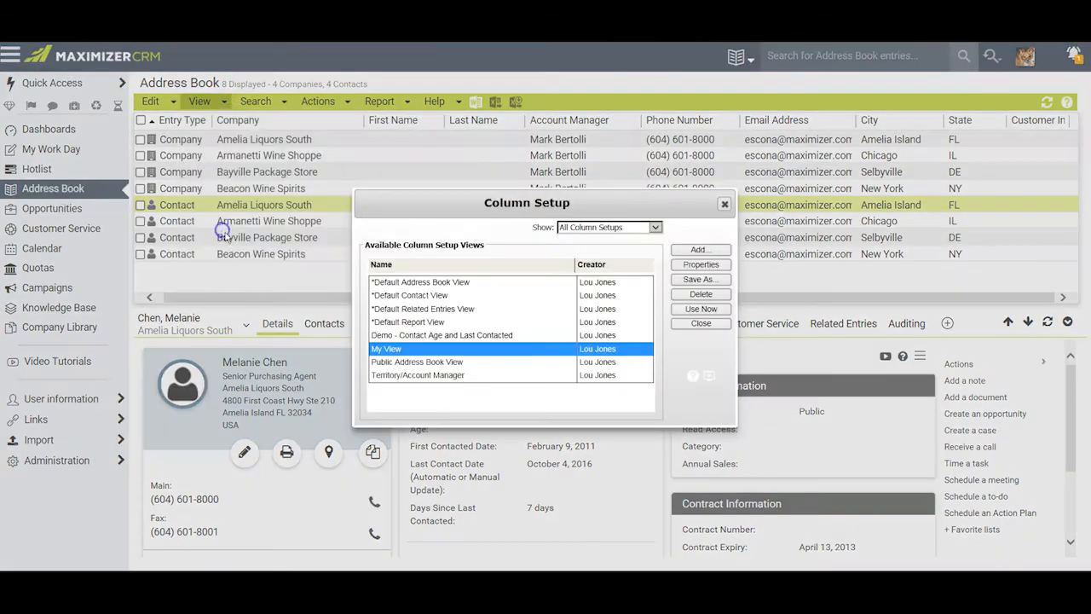
left_click(699, 250)
left_click(430, 174)
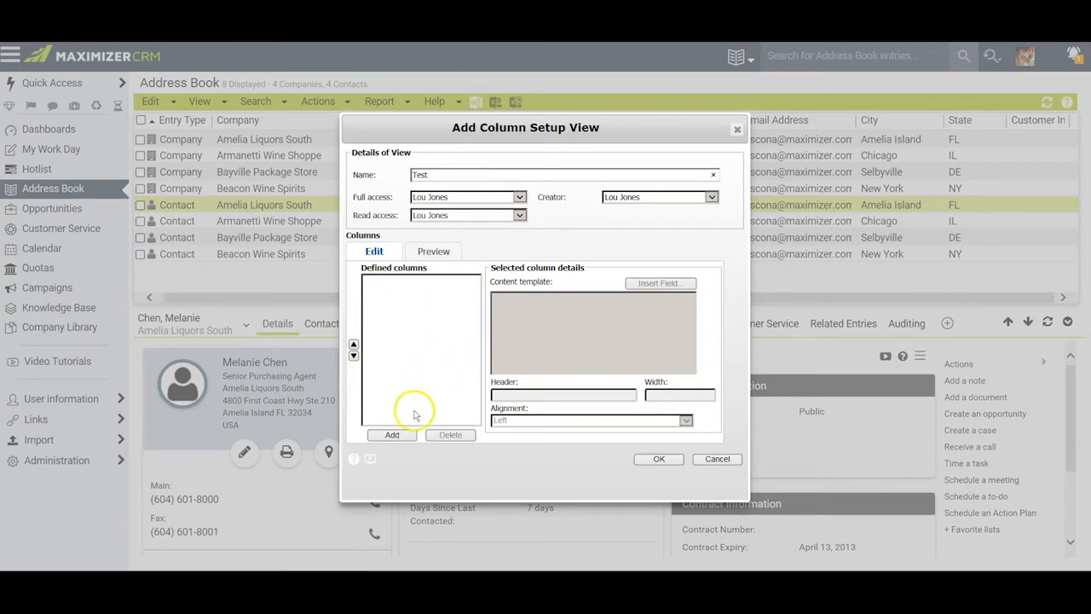
Step: Add a first column to the Test view that combines the Entry Type Icon and Entry Type basic fields
left_click(393, 436)
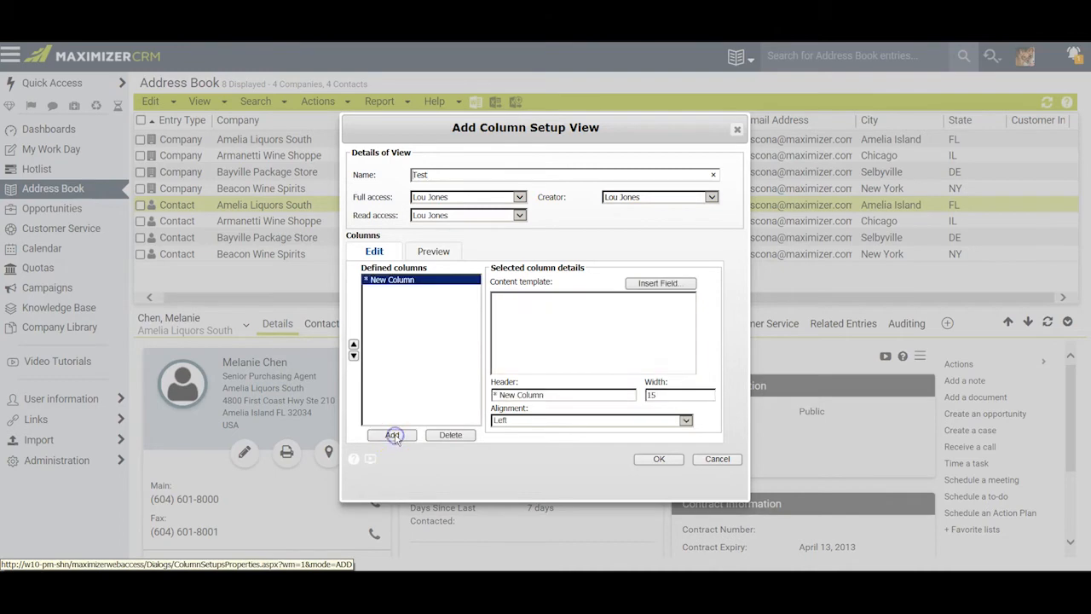
left_click(663, 284)
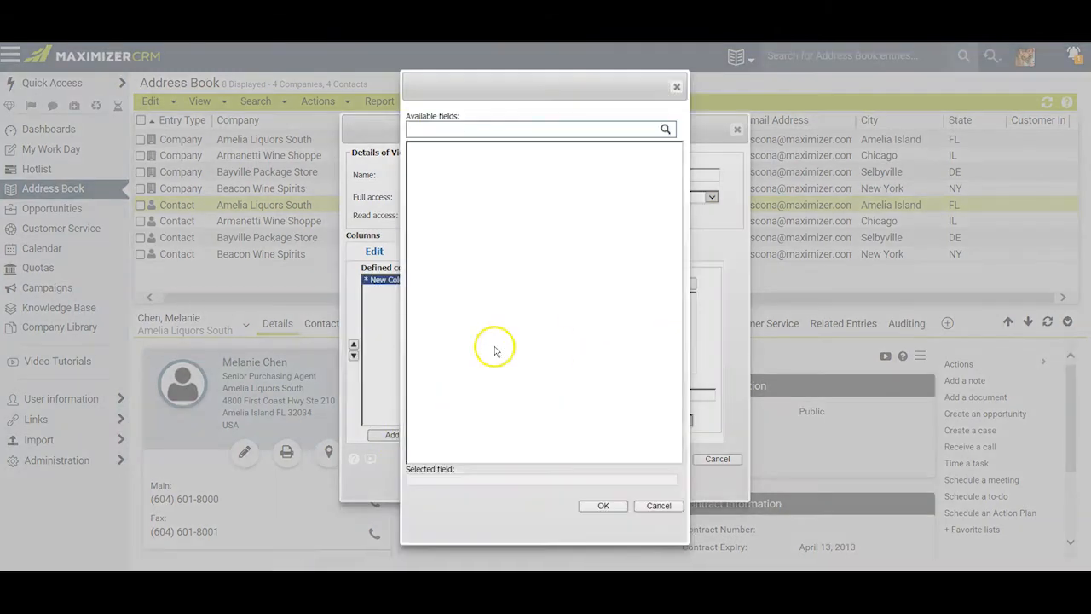
left_click_drag(682, 198, 677, 256)
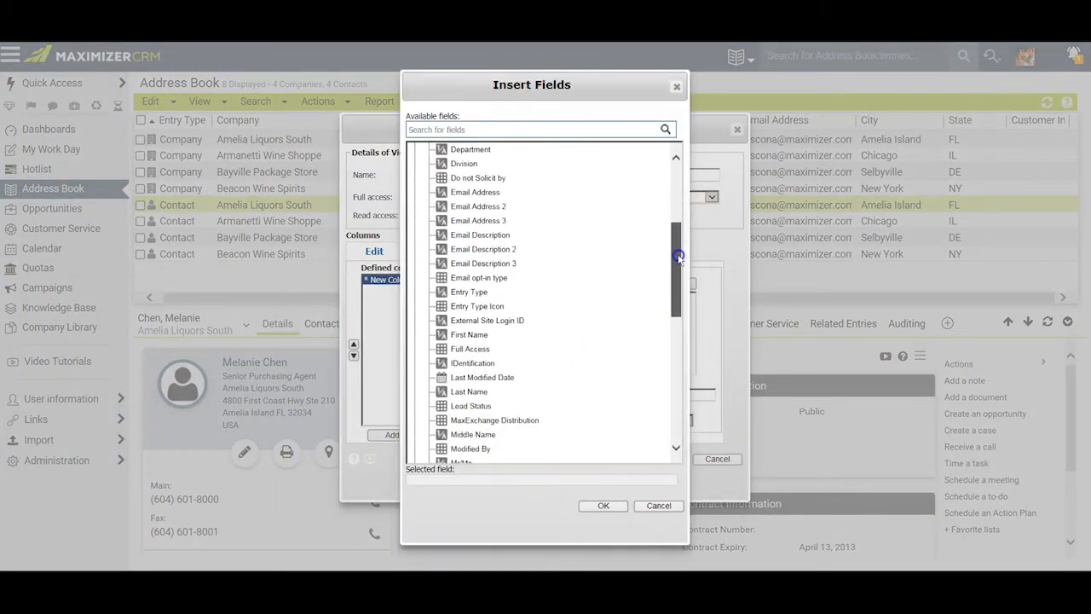
left_click(502, 303)
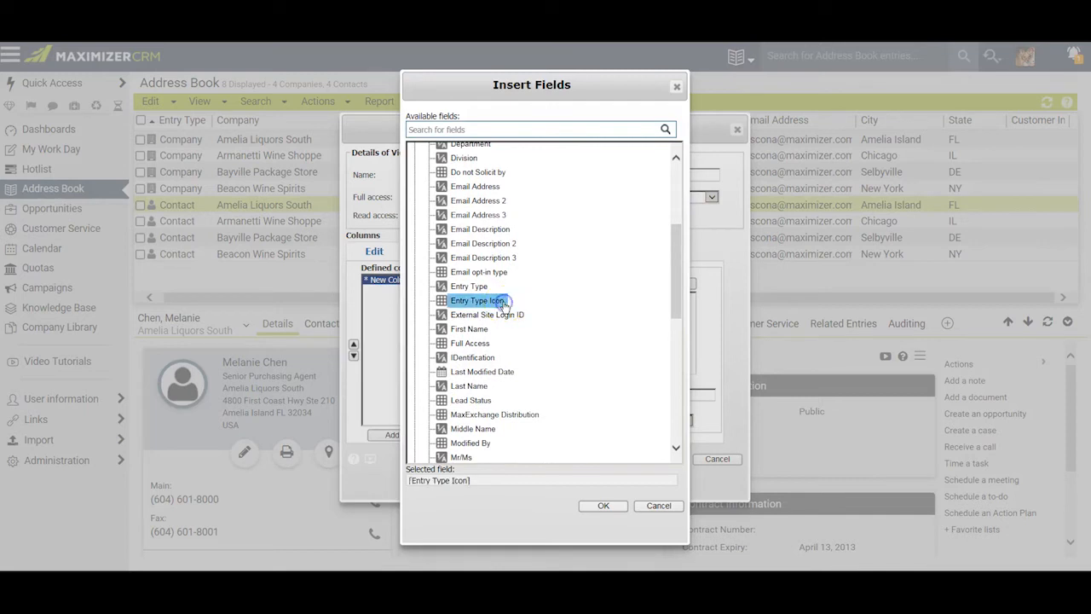
left_click(588, 507)
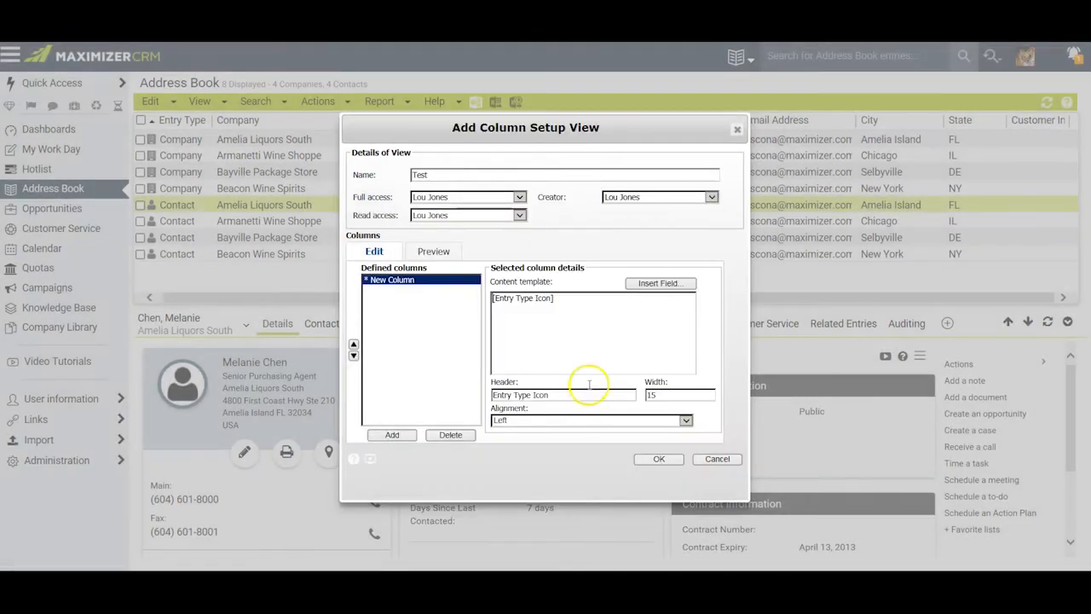
left_click(661, 284)
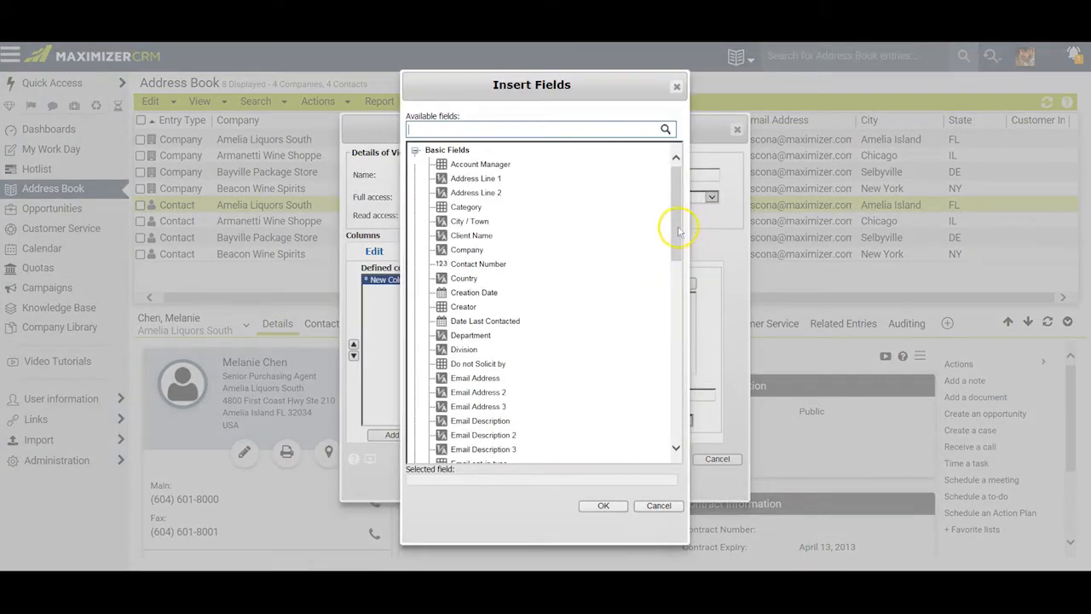
scroll(678, 230, "down", 4)
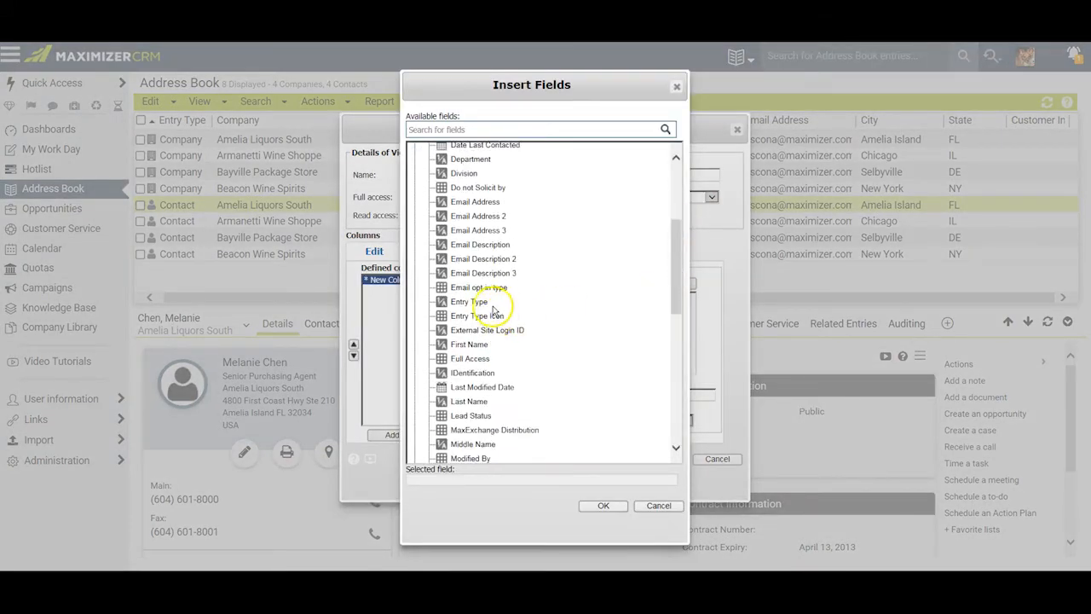
left_click(474, 302)
left_click(604, 505)
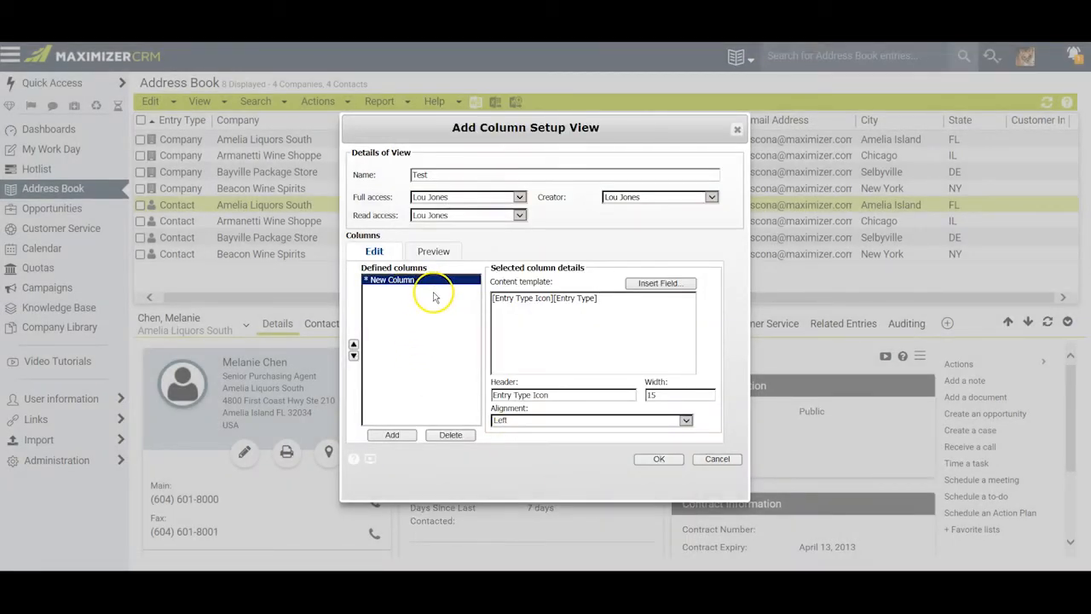
Step: Add a second column to the Test view containing the basic Account Manager field
left_click(391, 435)
left_click(661, 283)
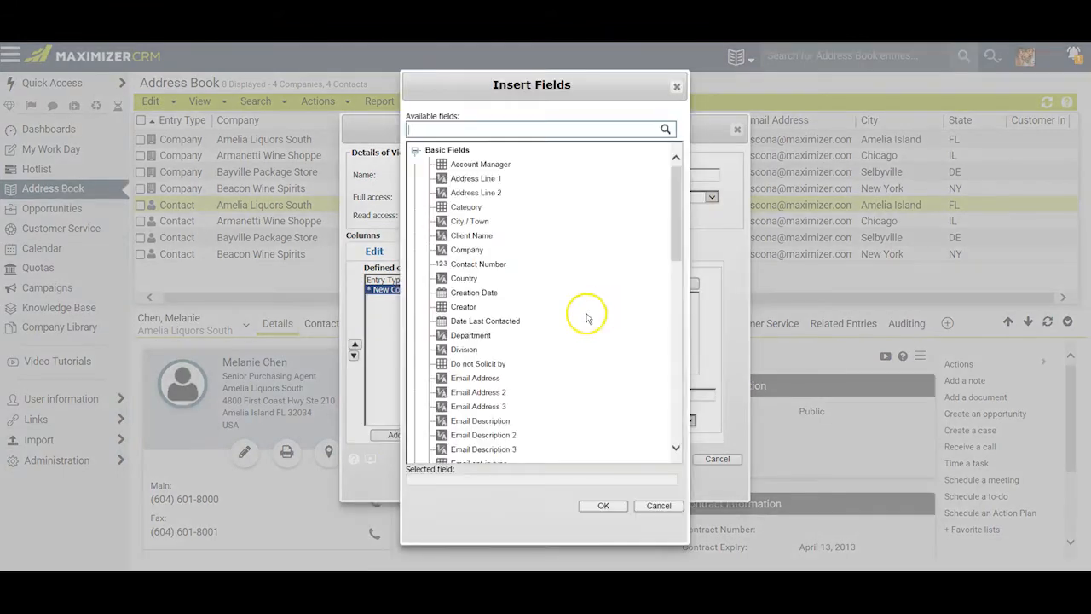
left_click(473, 164)
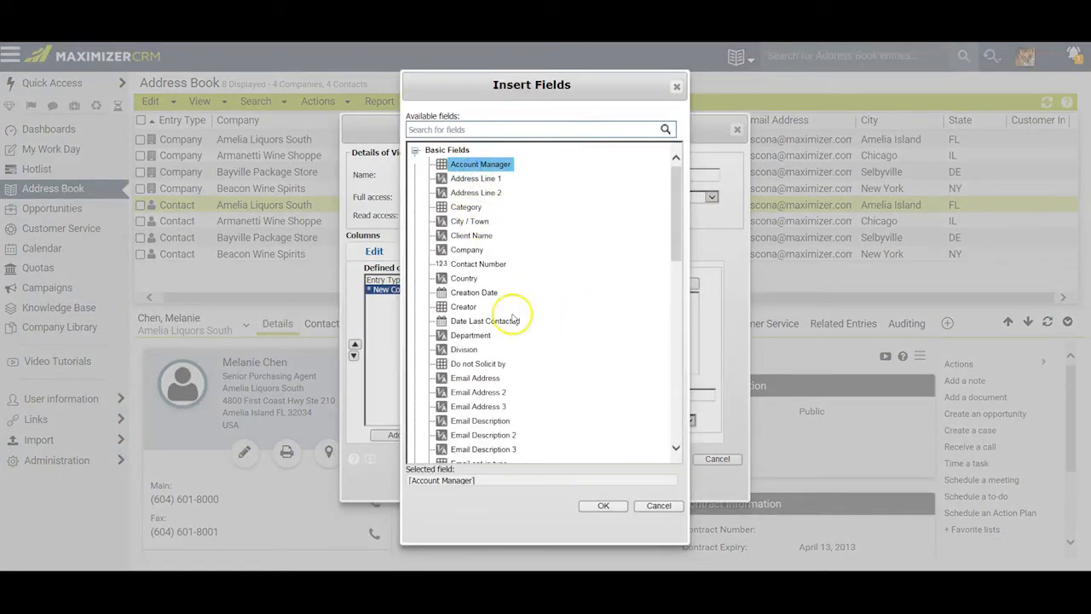
left_click(603, 505)
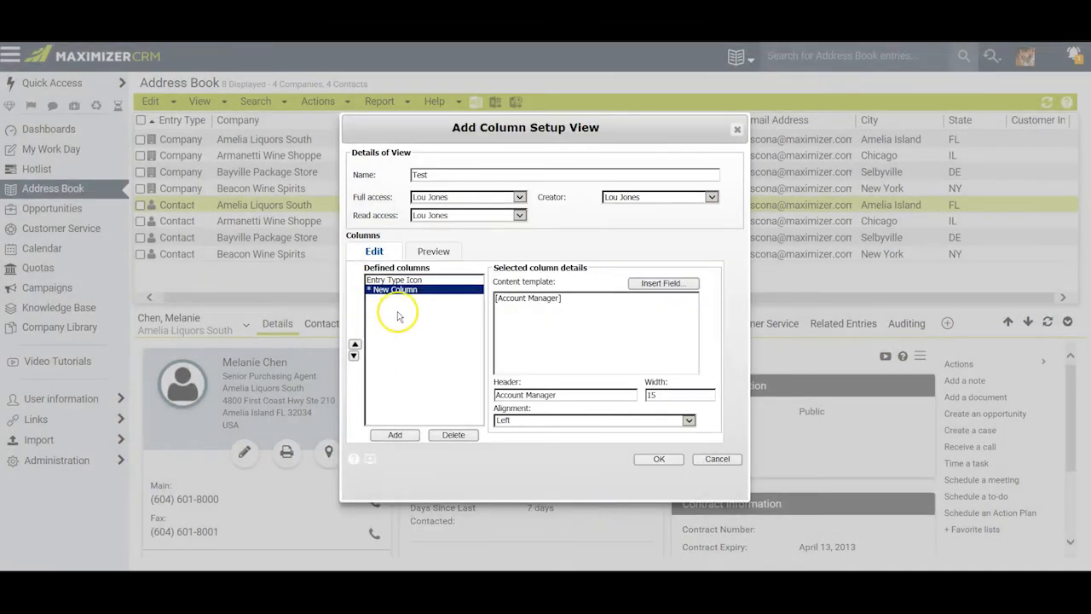
Step: Add a third column to the Test view containing the user-defined Annual Sales field from the Sales folder
left_click(395, 435)
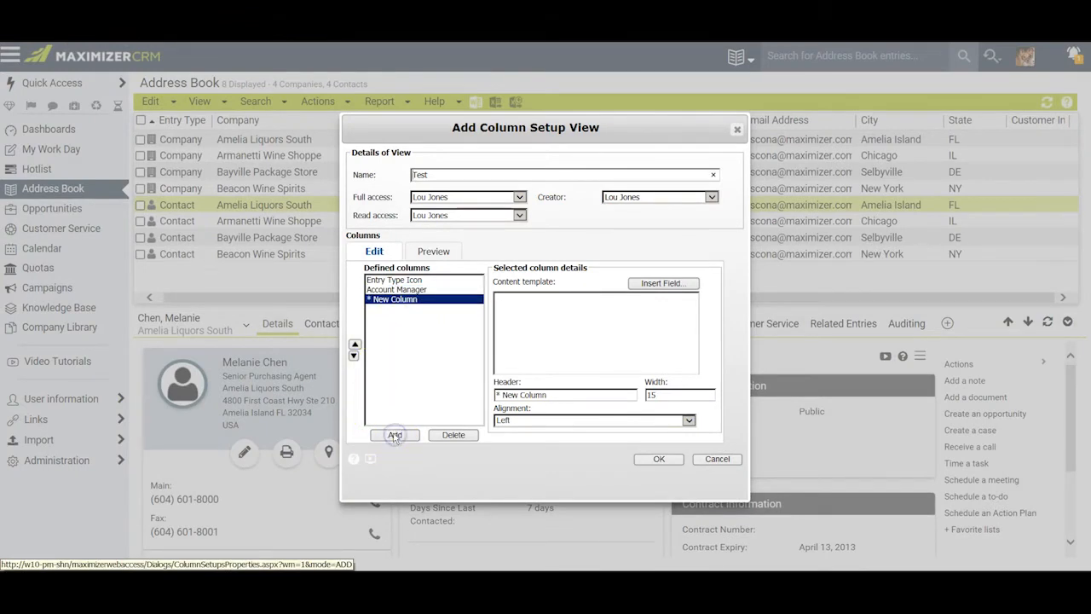
left_click(663, 288)
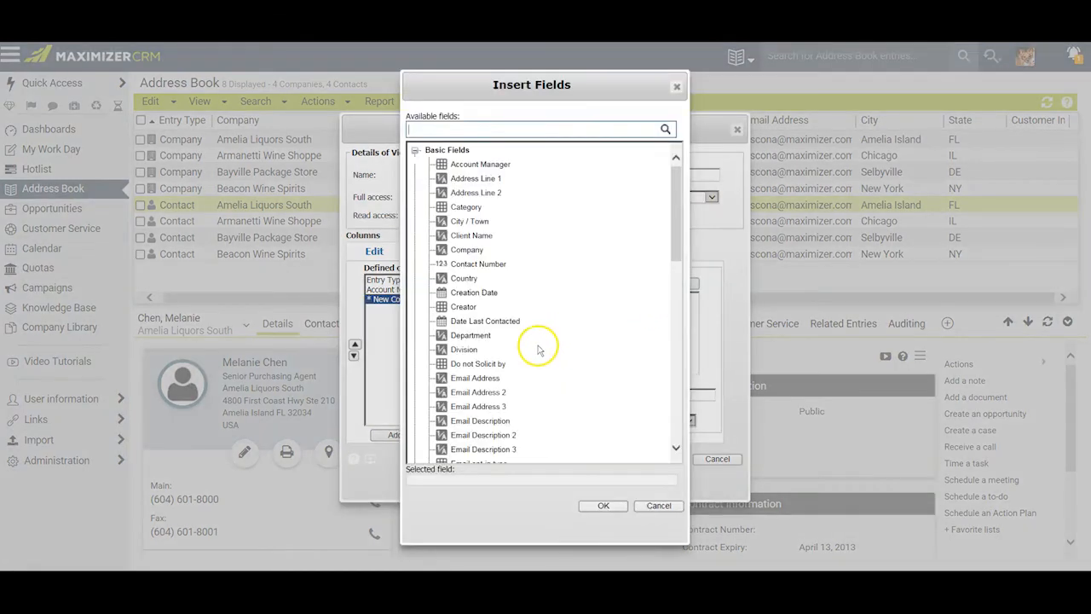
mouse_move(675, 217)
left_mouse_down()
mouse_move(678, 273)
mouse_move(689, 210)
left_mouse_up()
left_click(415, 150)
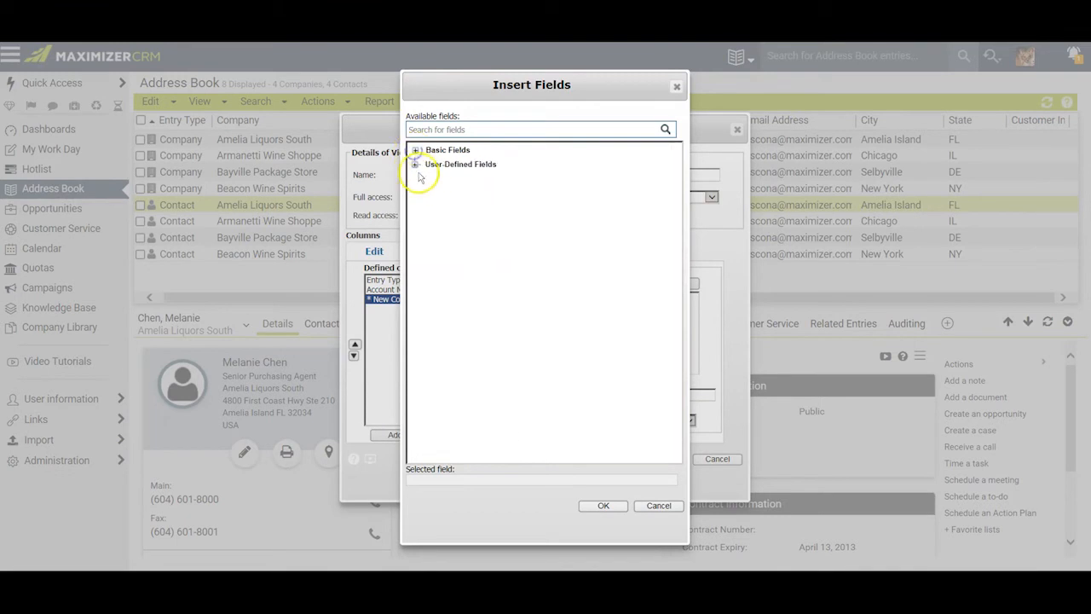
left_click(414, 164)
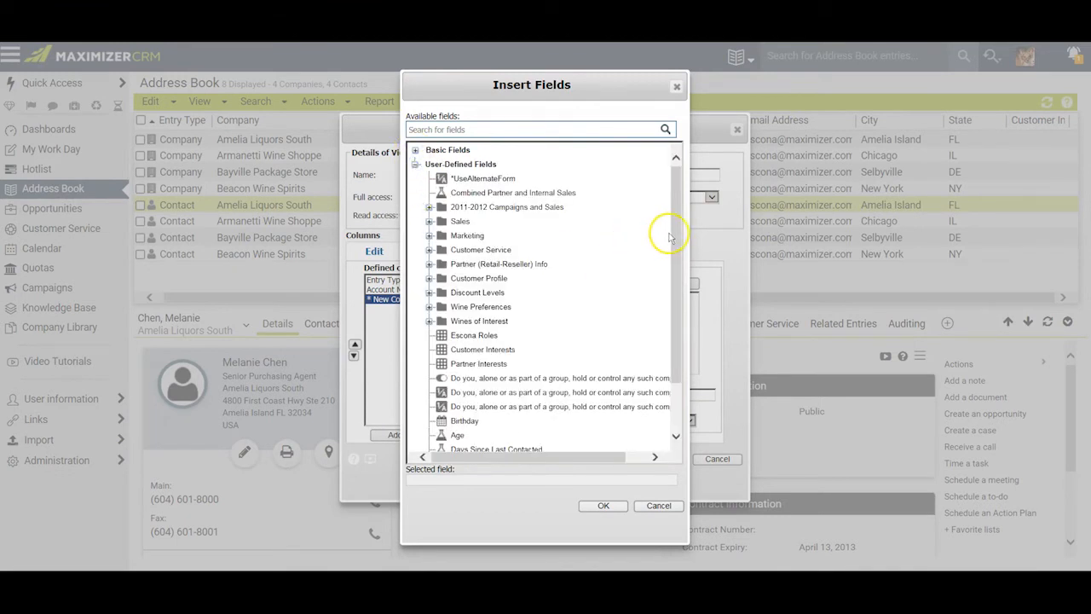
left_click(429, 222)
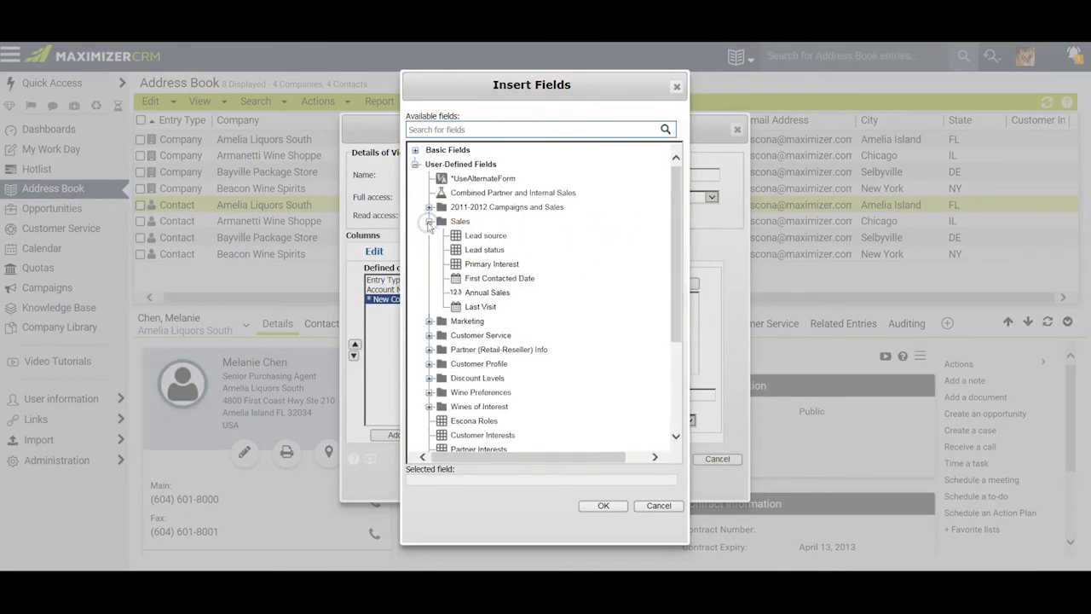
left_click(489, 292)
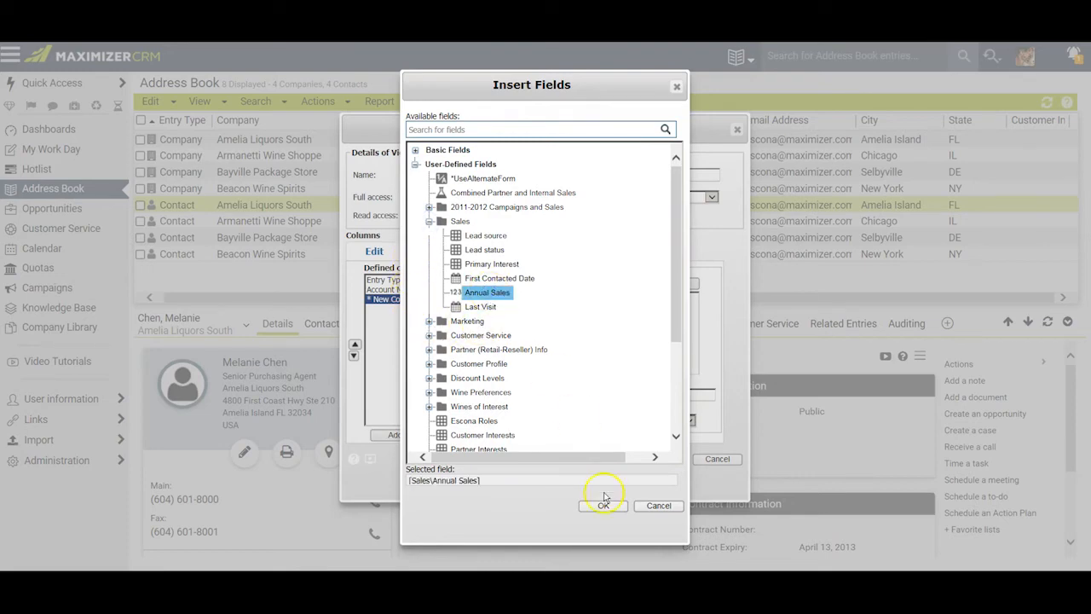
left_click(602, 506)
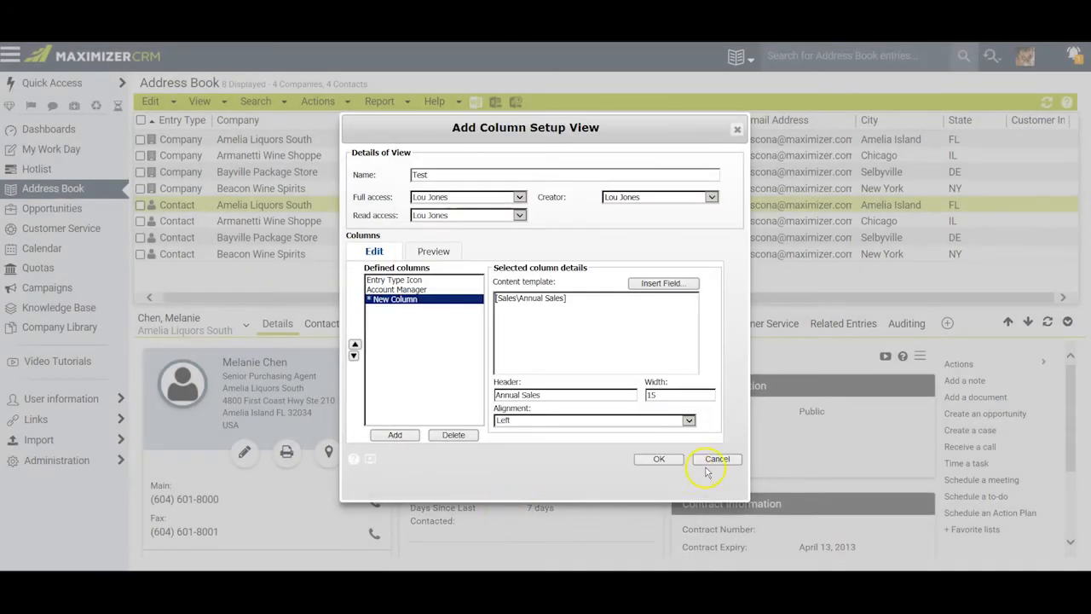
Step: Save the Test view and apply it to the address book list, widening its columns to fit their contents
left_click(659, 459)
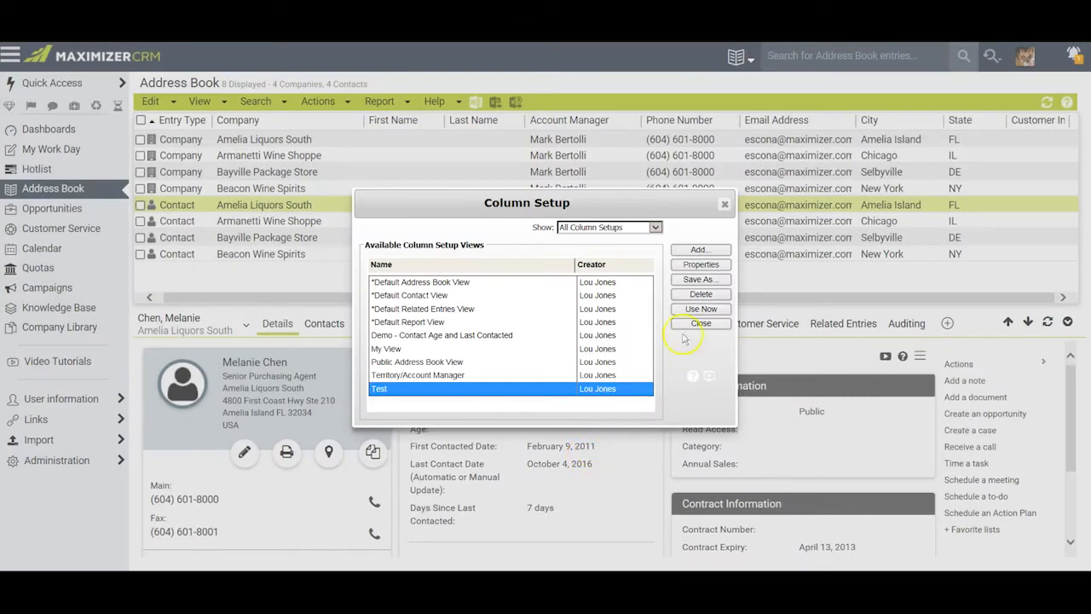
left_click(699, 309)
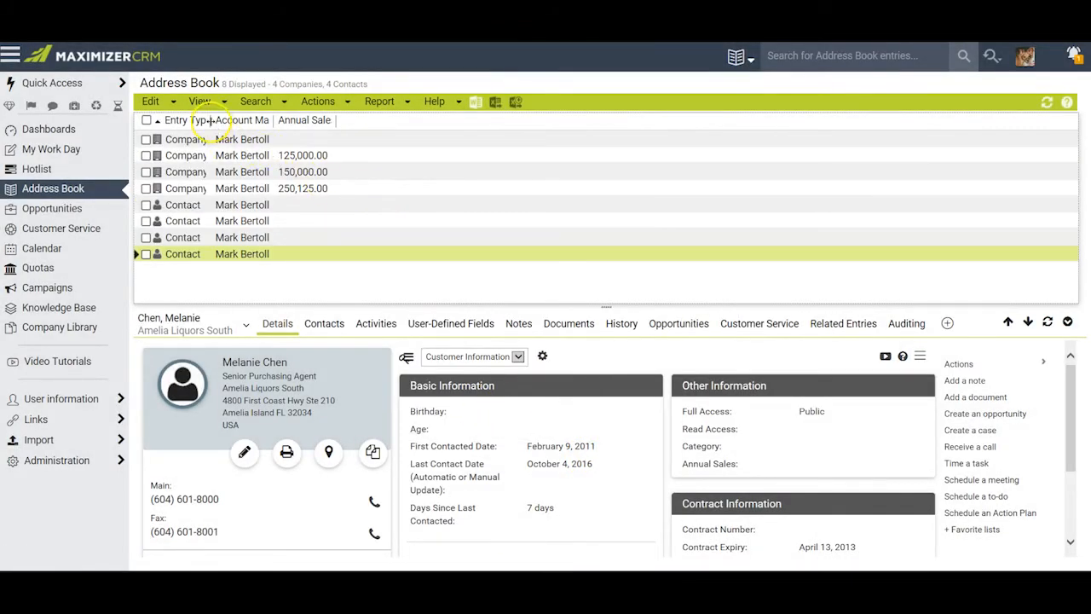
left_click_drag(212, 120, 399, 120)
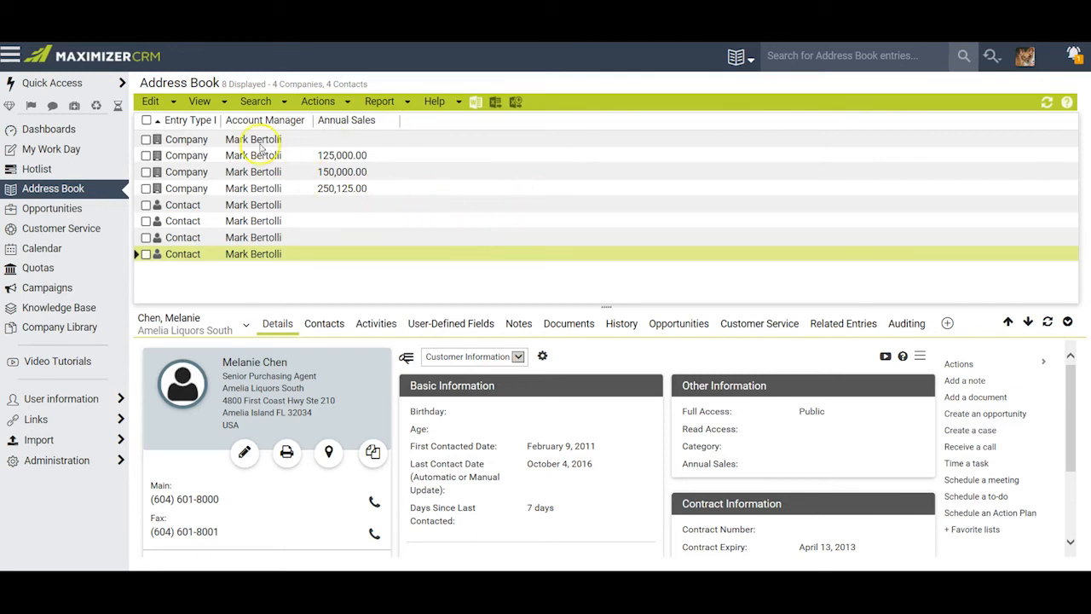
Step: Try to delete the Test column setup while it is applied to the list
left_click(202, 103)
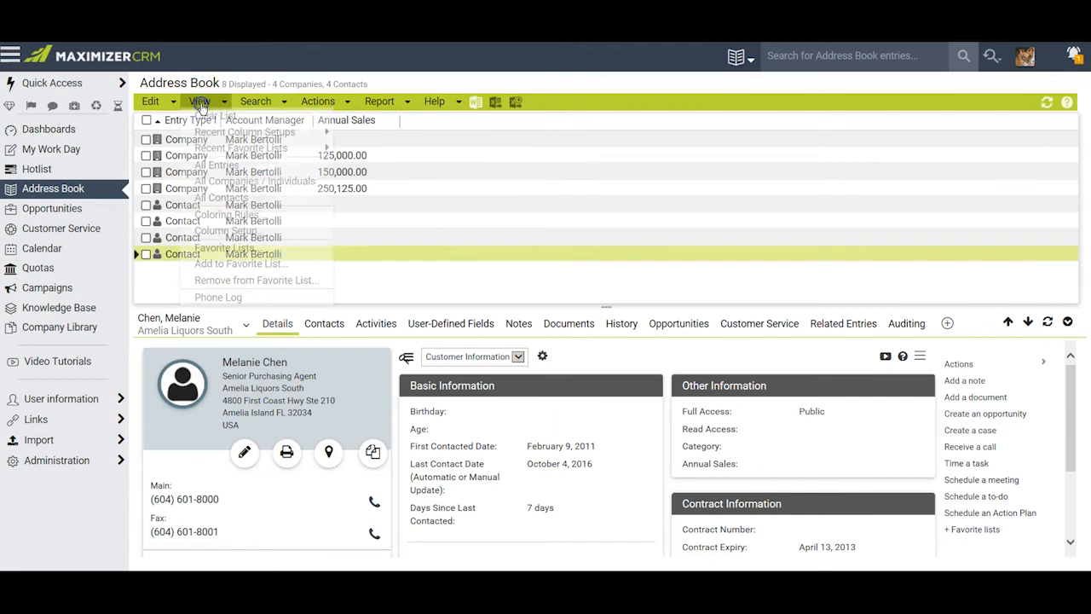
left_click(224, 230)
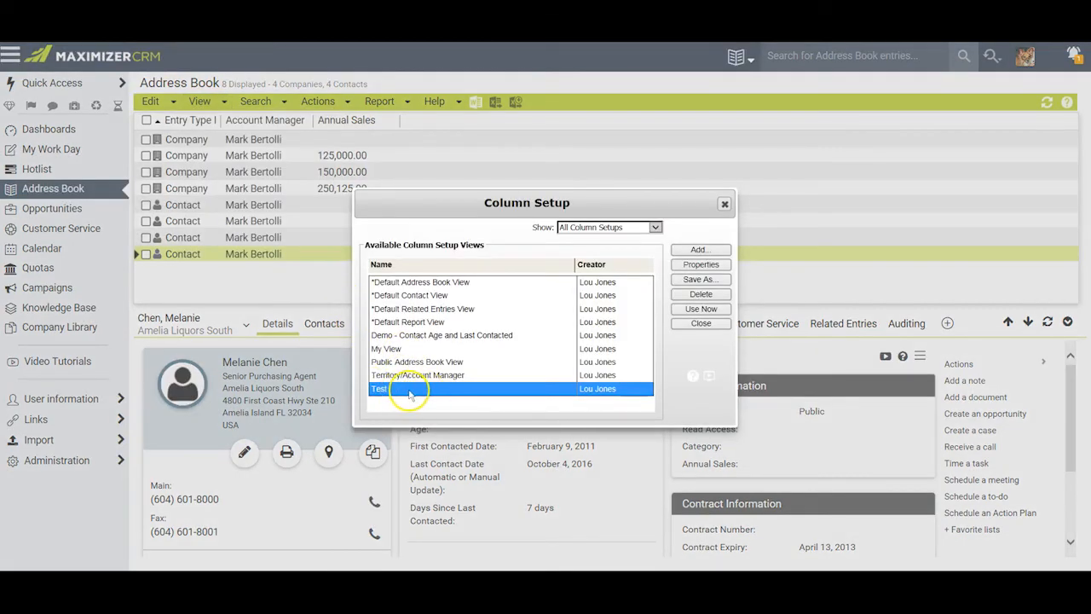
left_click(701, 294)
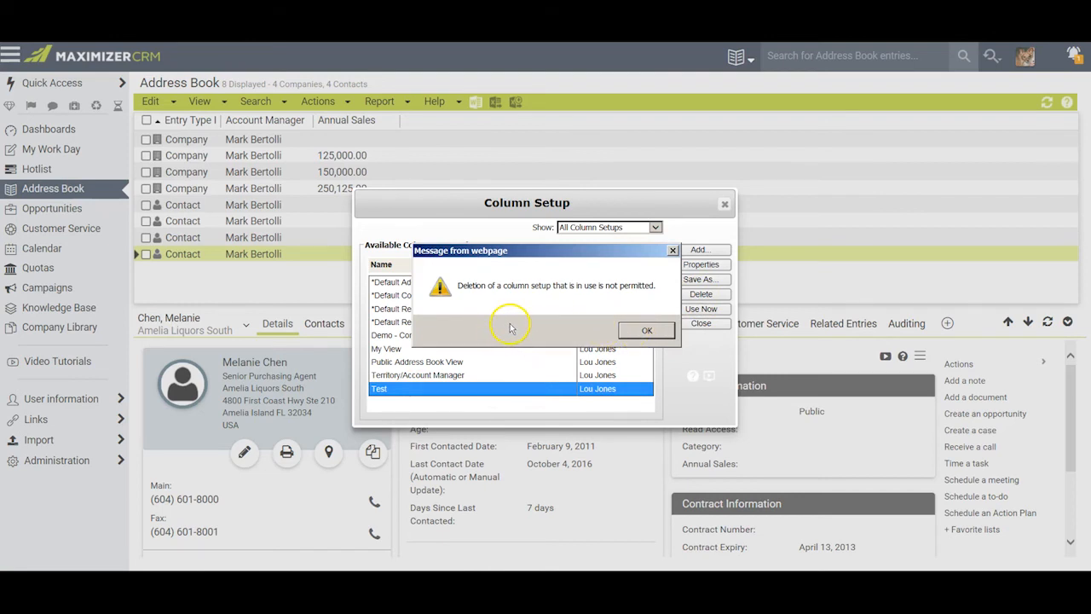
left_click(648, 331)
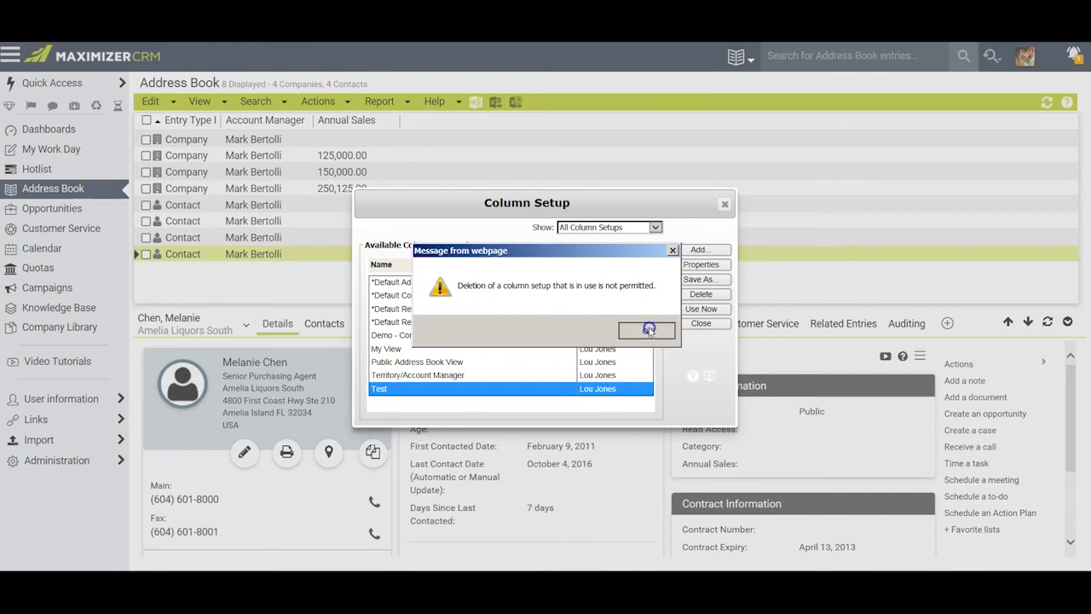
Step: Apply My View to the address book list and delete the Test column setup
left_click(414, 351)
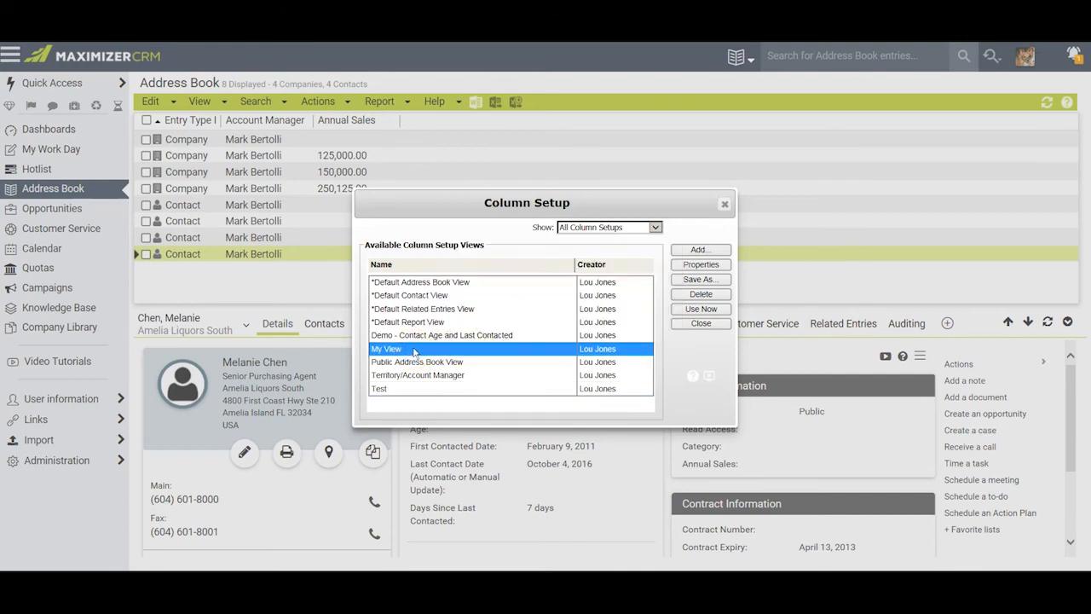
left_click(701, 308)
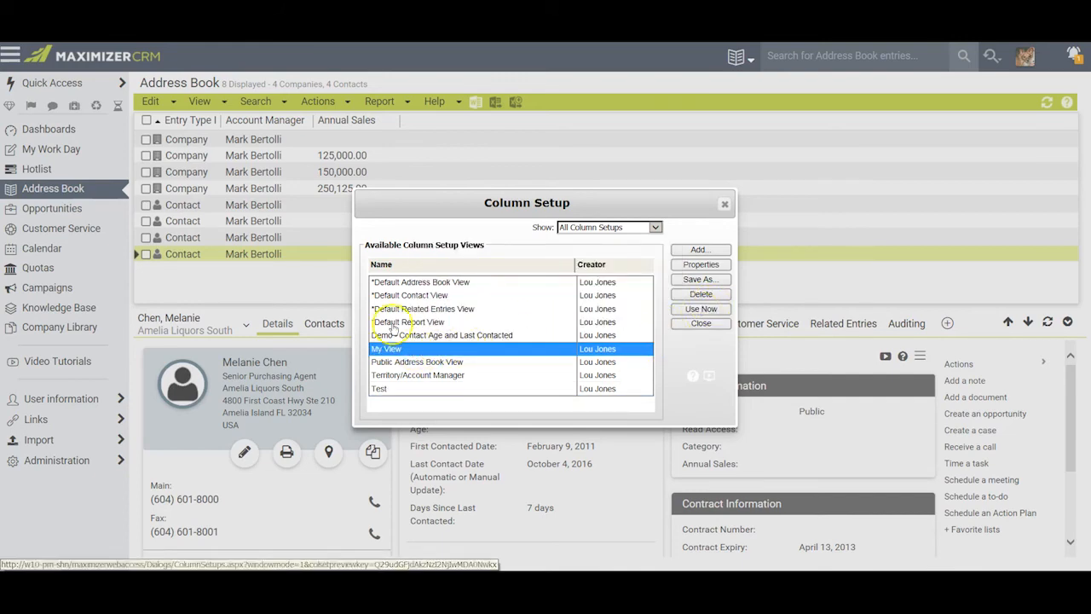
left_click(196, 101)
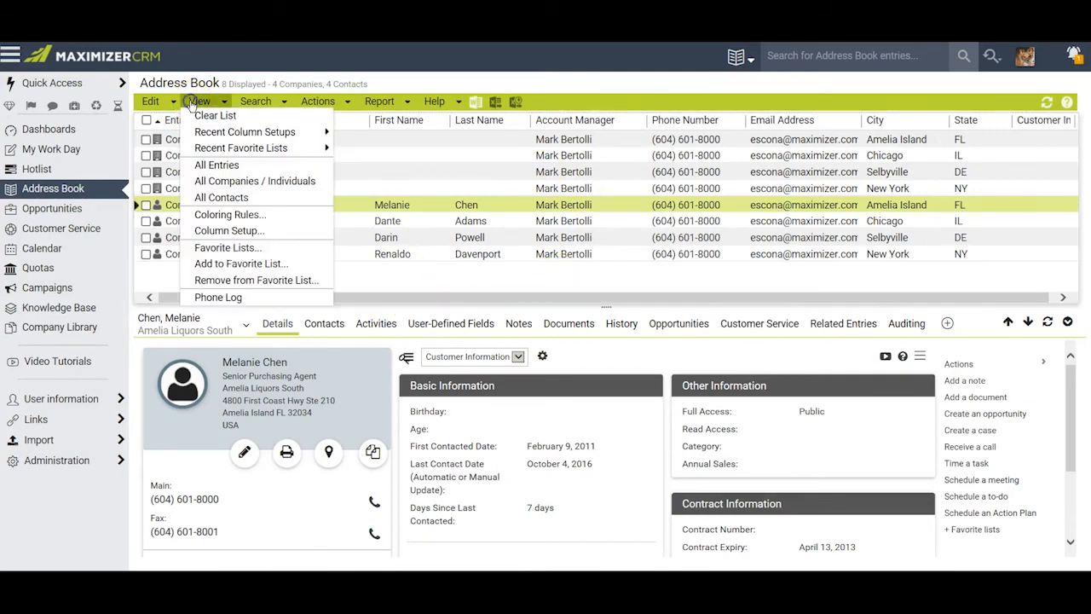
left_click(220, 230)
left_click(404, 389)
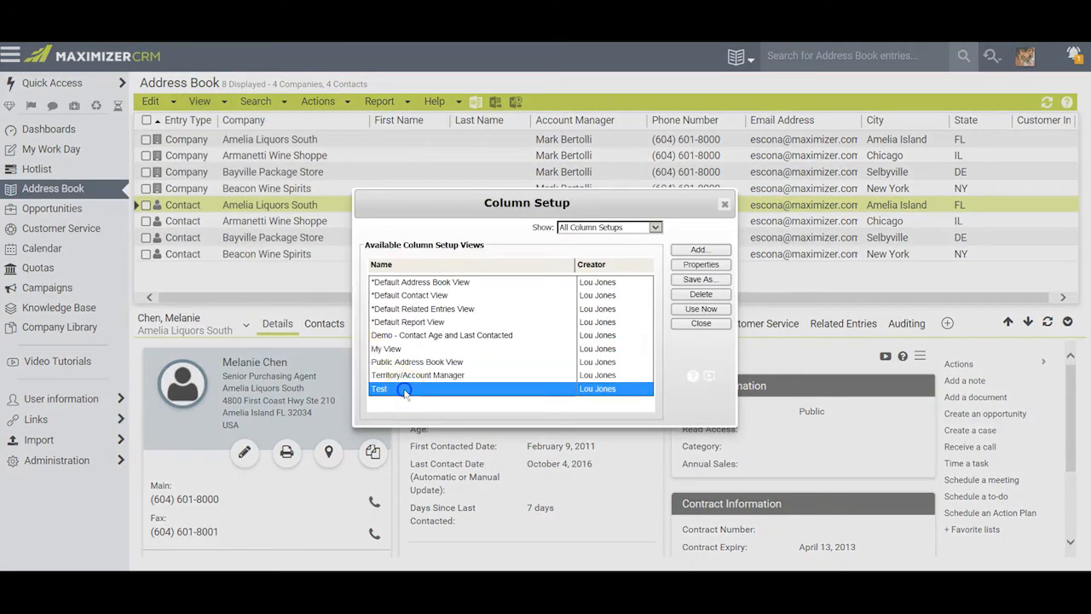
left_click(699, 292)
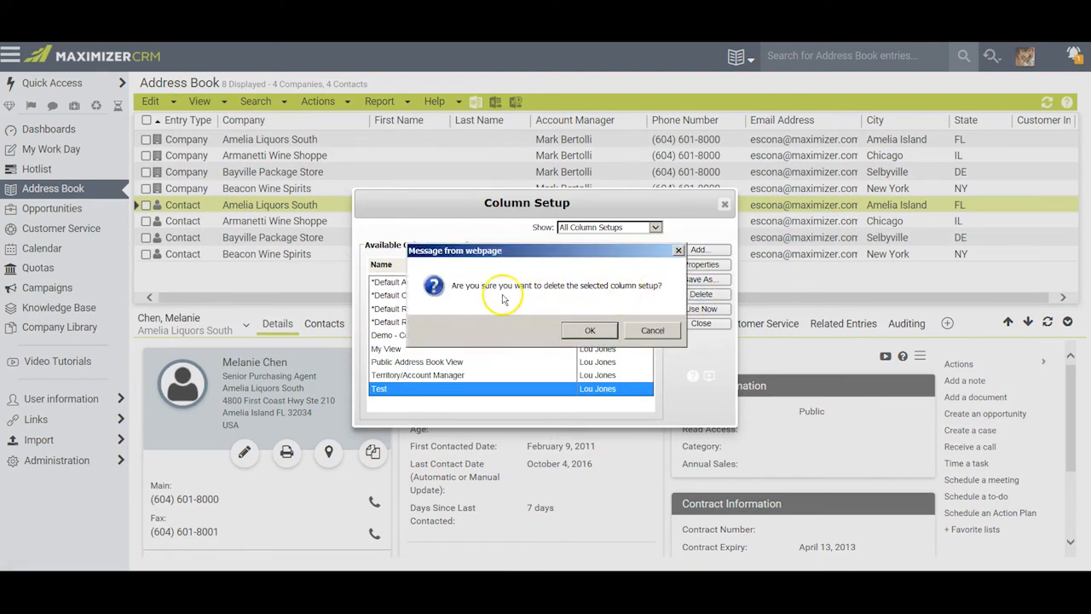
left_click(590, 331)
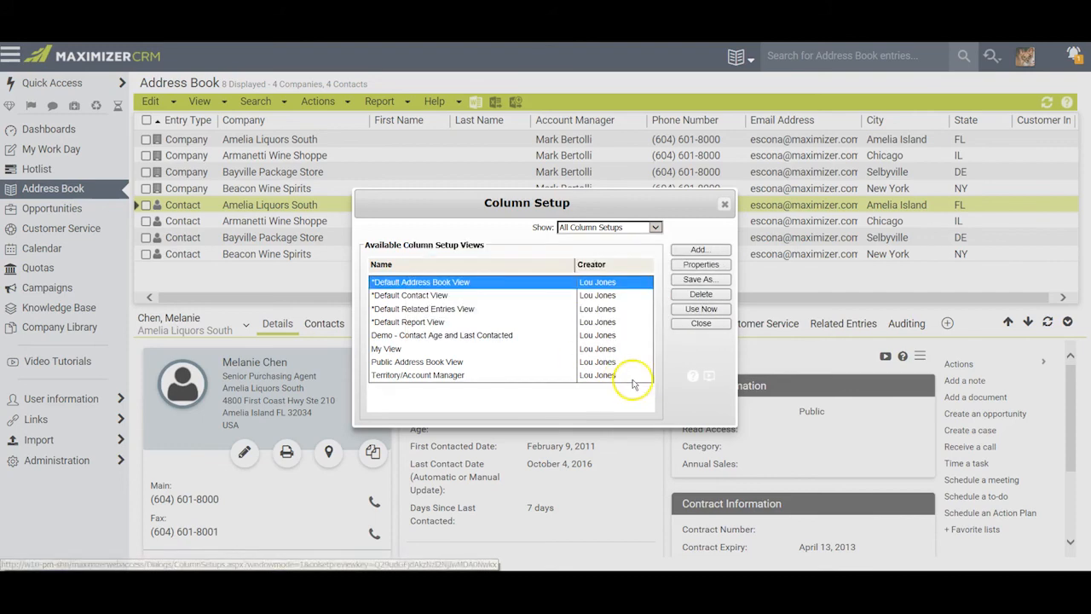
left_click(688, 325)
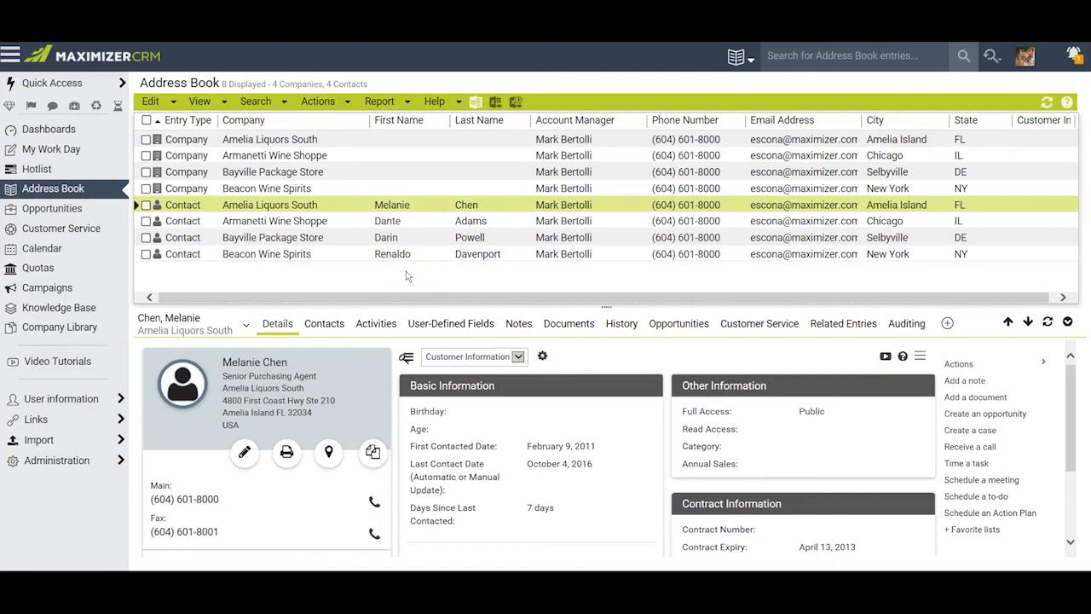
left_click(409, 275)
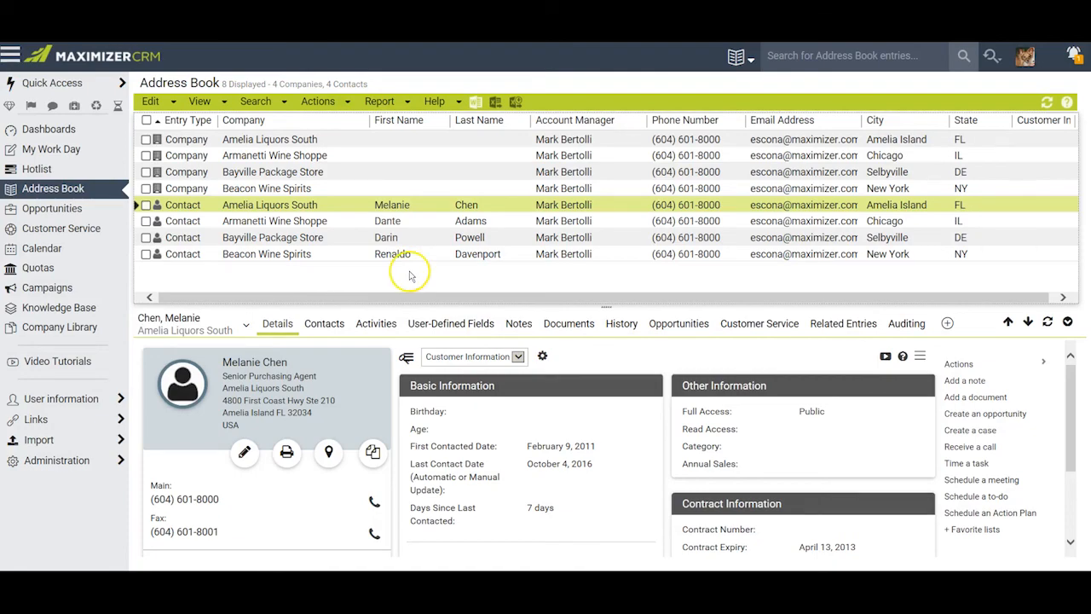